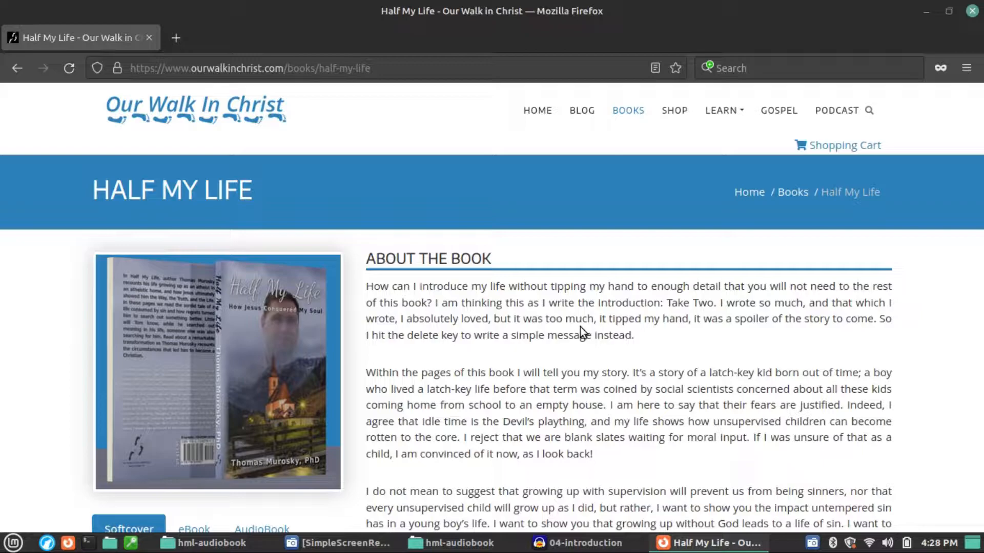
Step: Review the MP3 files in the hml-audiobook final folder and the WAV files in its wav subfolder
left_click(221, 551)
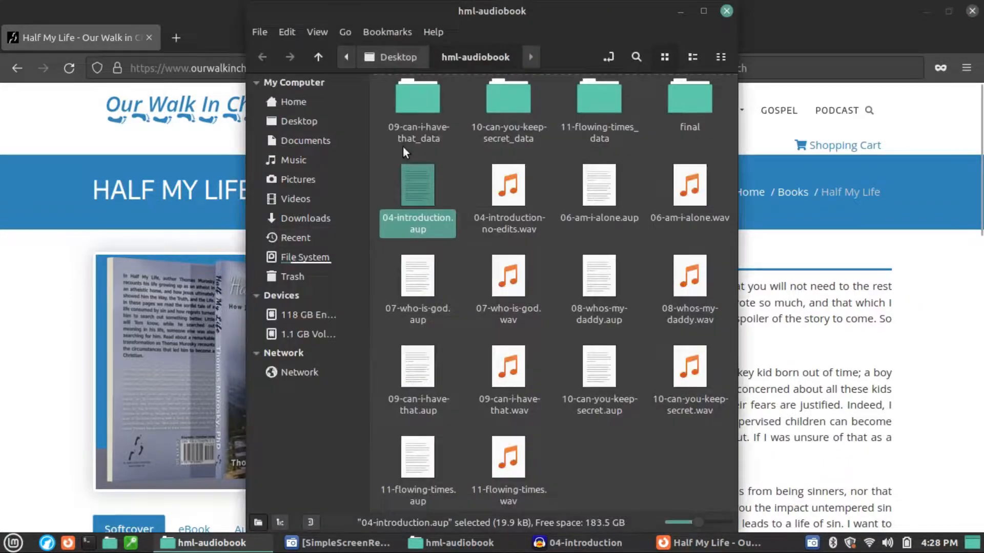
double_click(689, 103)
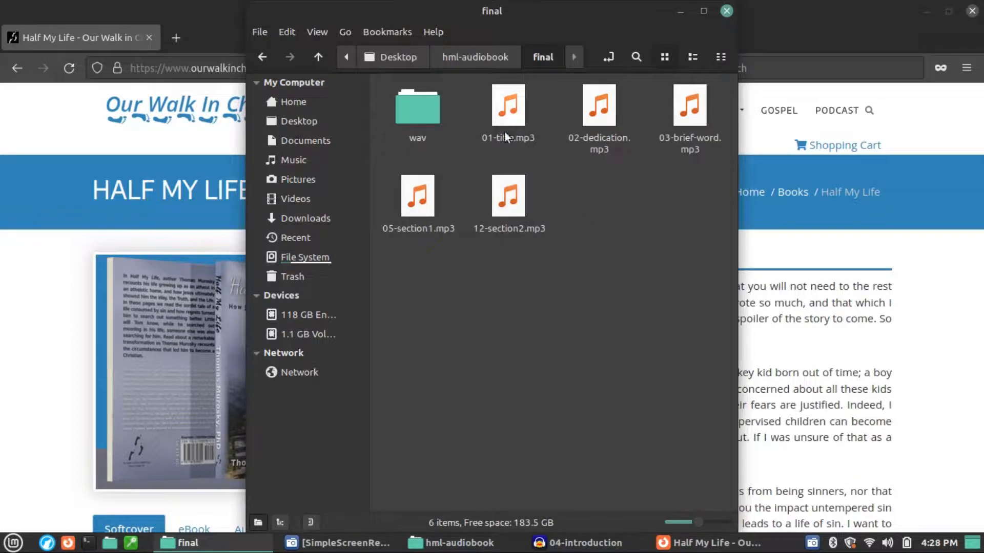
left_click(510, 123)
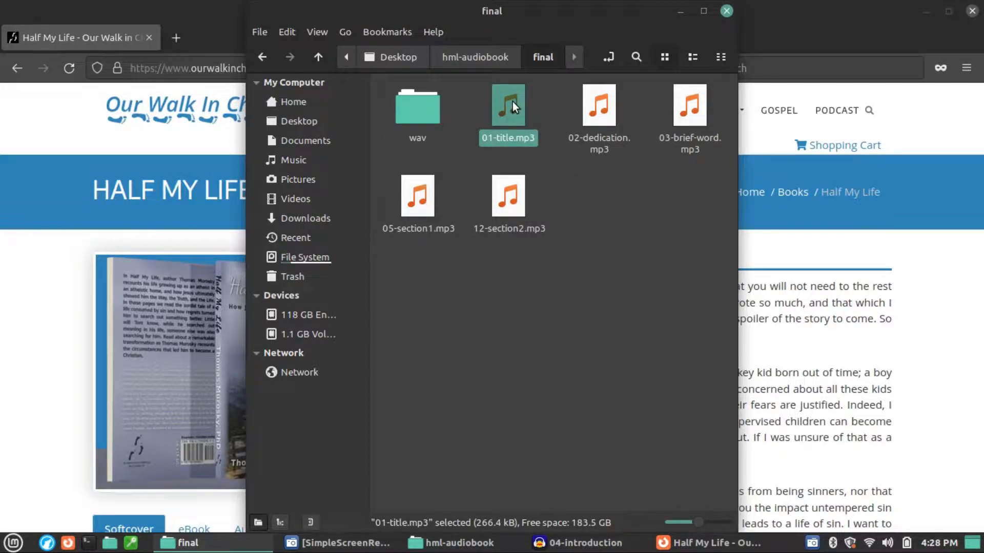
double_click(434, 113)
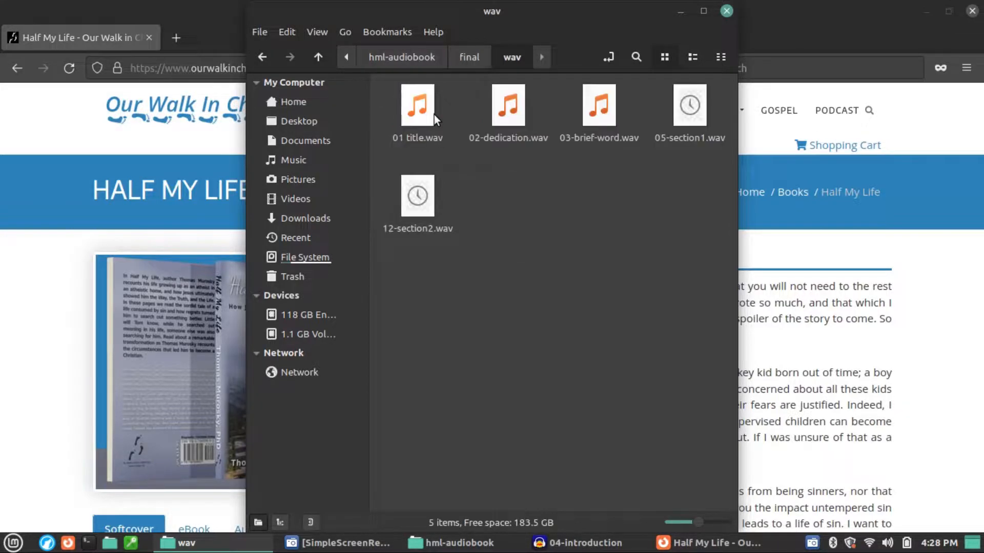
left_click_drag(705, 303, 409, 106)
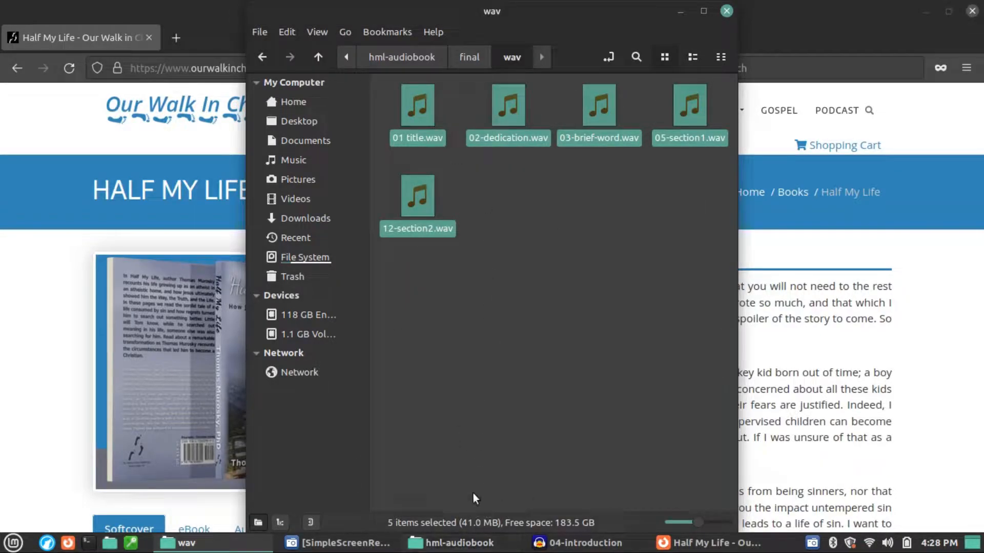
left_click(473, 47)
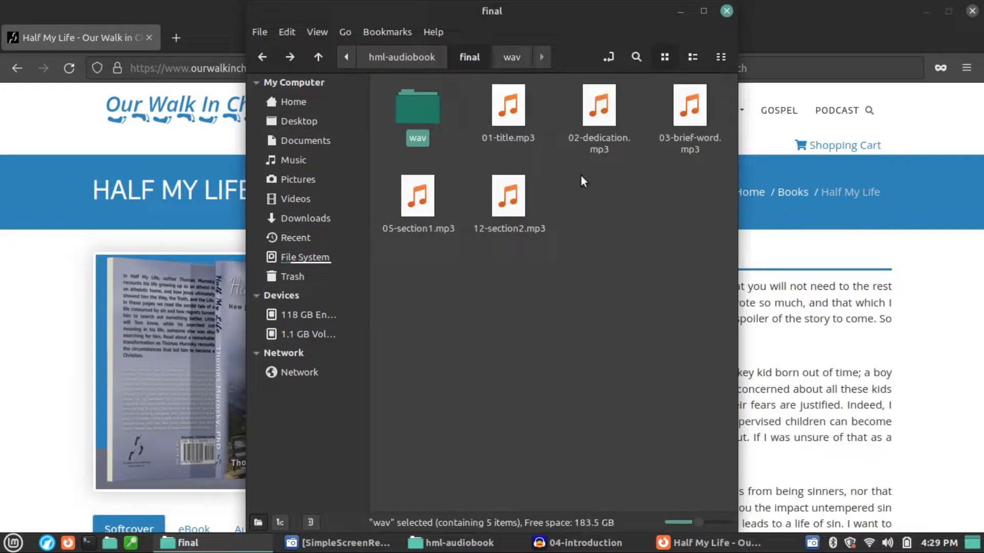
left_click(508, 107)
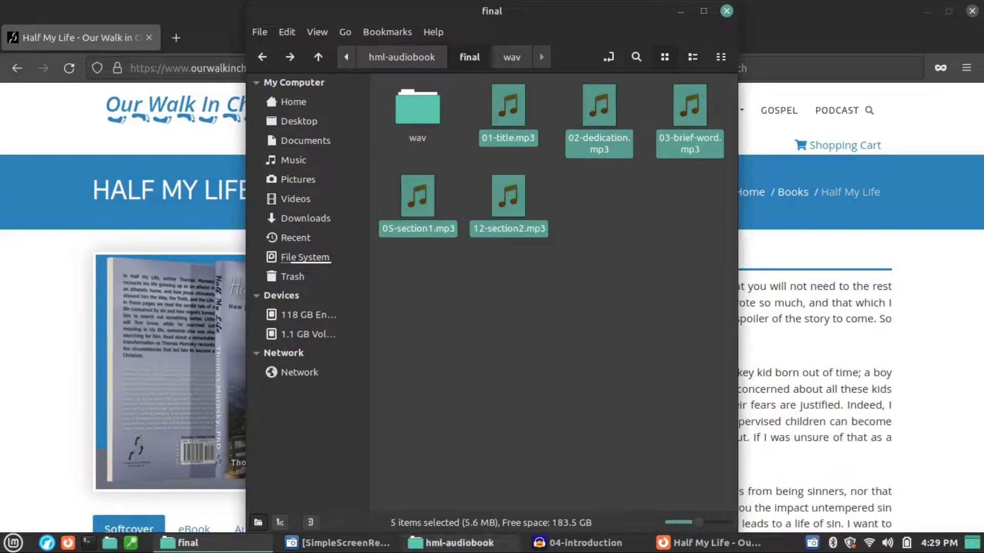
left_click(652, 241)
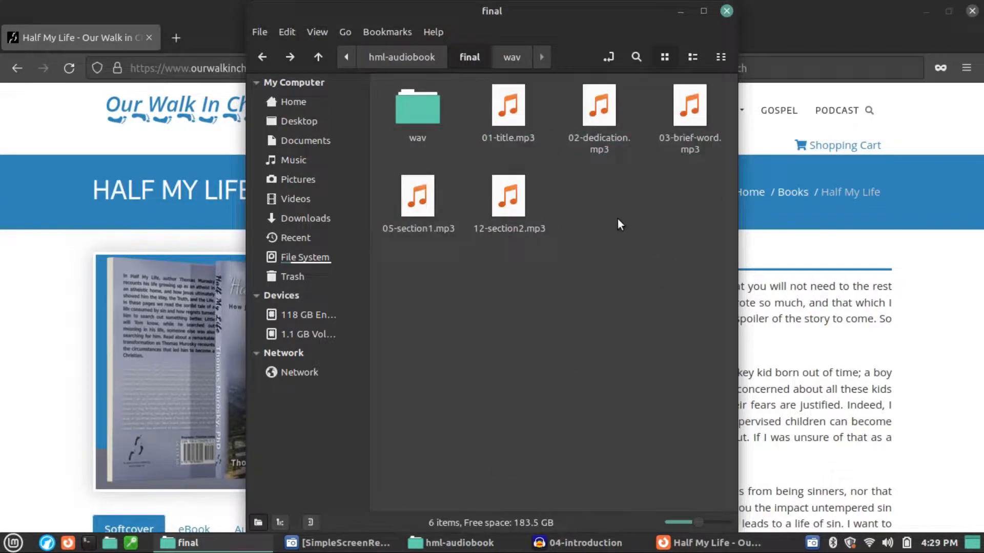
double_click(424, 109)
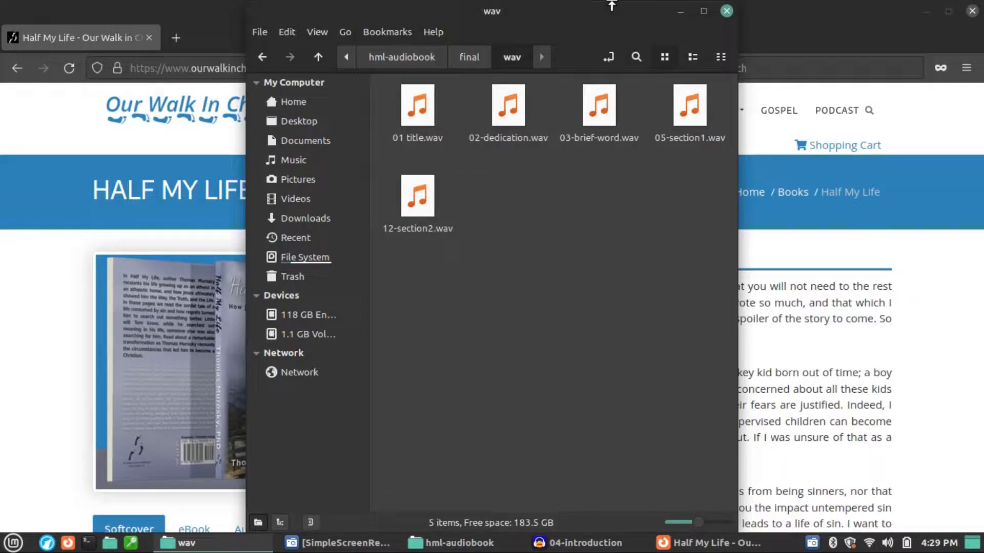
Step: Return to the final folder, play 01-title.mp3 and close the player
left_click(472, 60)
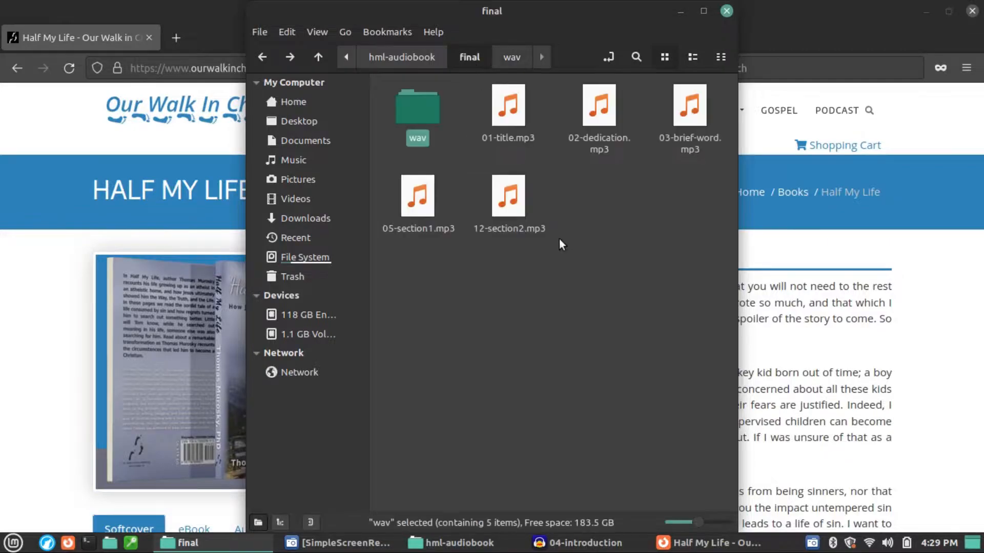
double_click(509, 121)
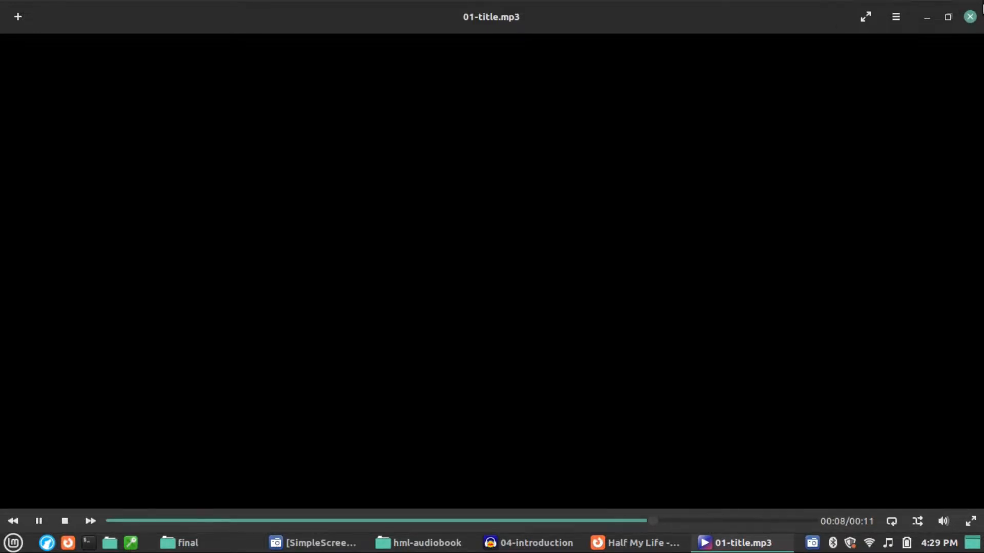
left_click(971, 17)
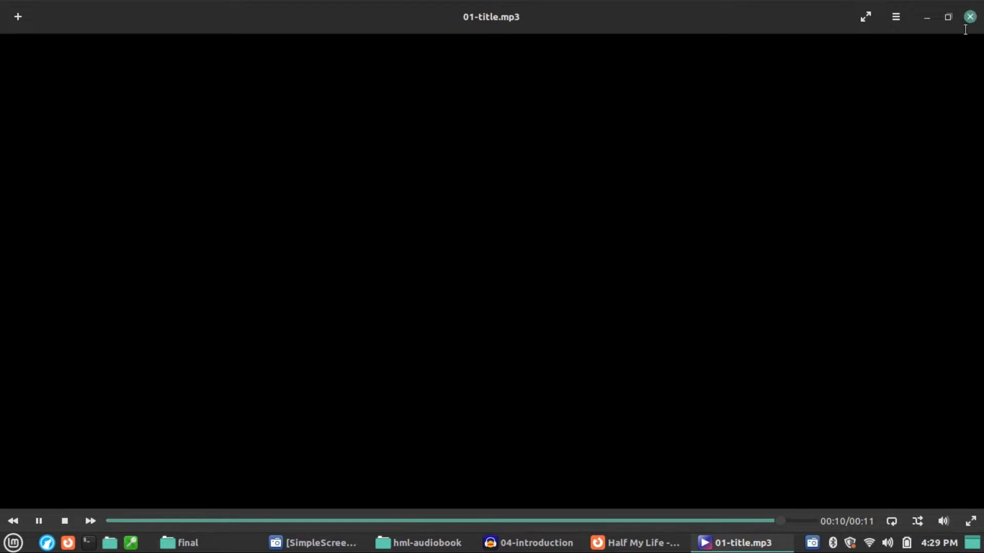
Step: Open 01-title.mp3 from the final folder in Audacity
right_click(516, 117)
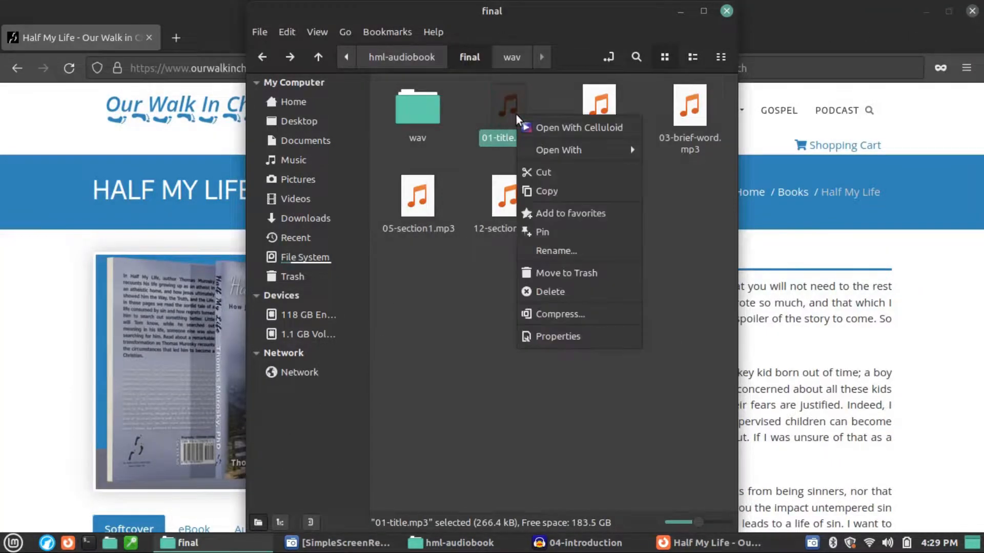
mouse_move(560, 151)
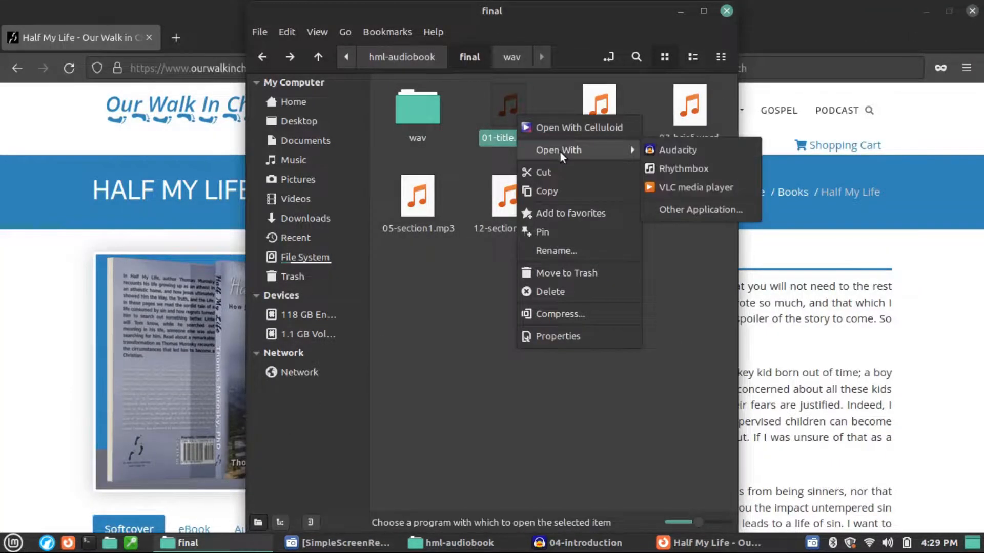
left_click(653, 150)
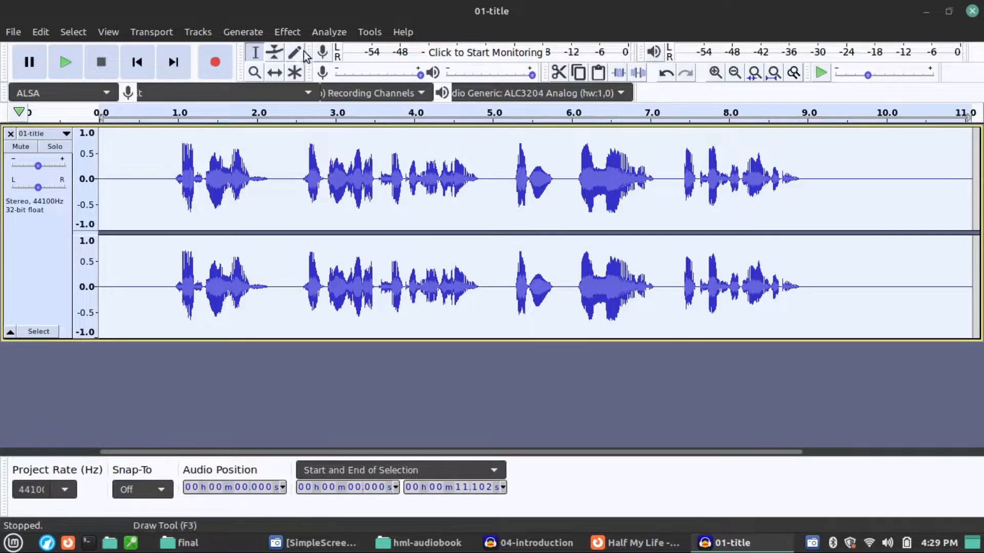
Step: Run ACX Check on the 01-title track, dismiss the report and close the project without saving
left_click(372, 33)
mouse_move(443, 92)
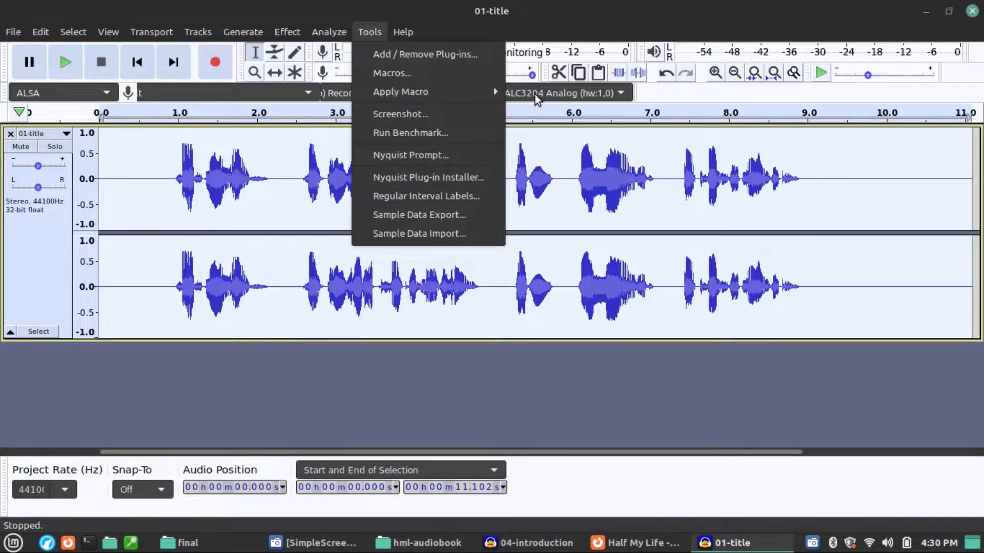
left_click(331, 31)
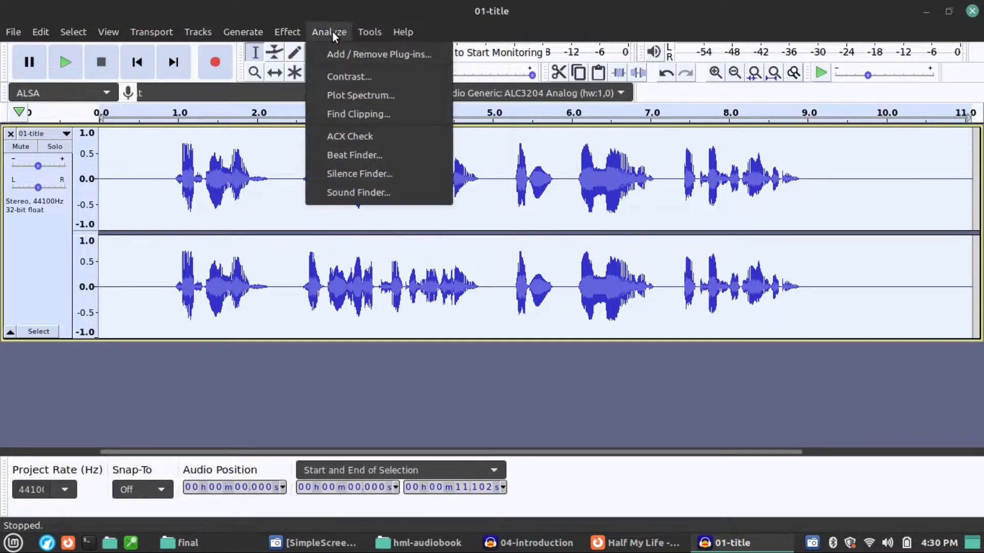
left_click(342, 138)
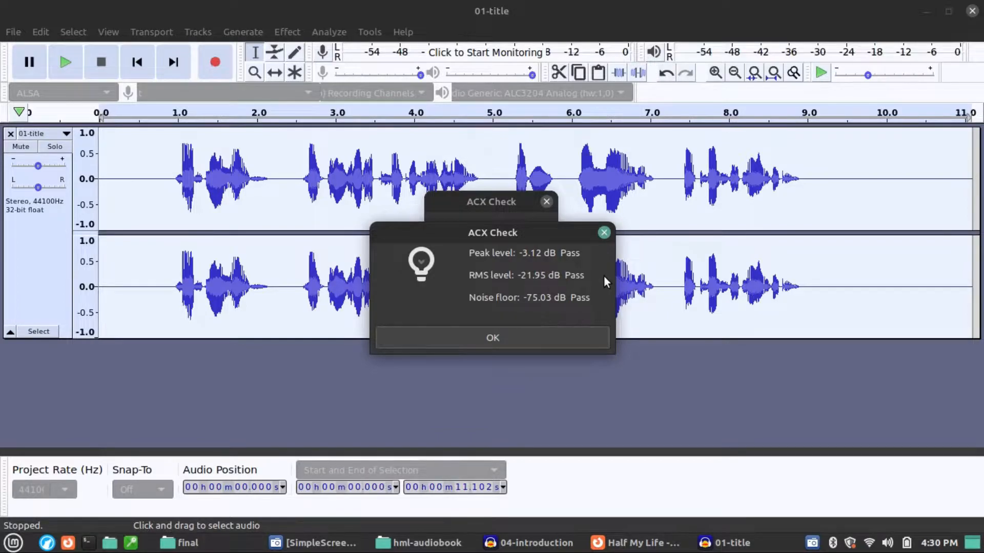
left_click(573, 337)
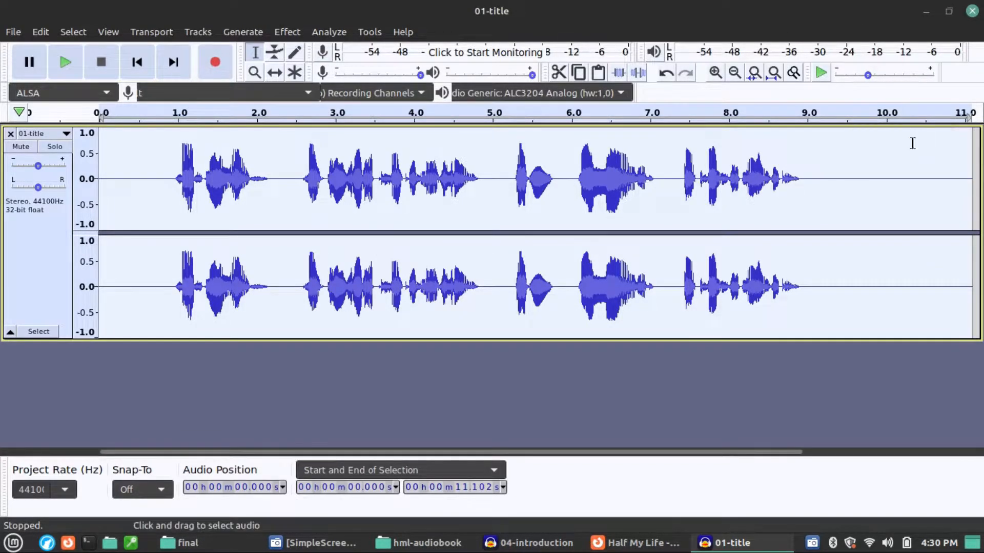
left_click(972, 11)
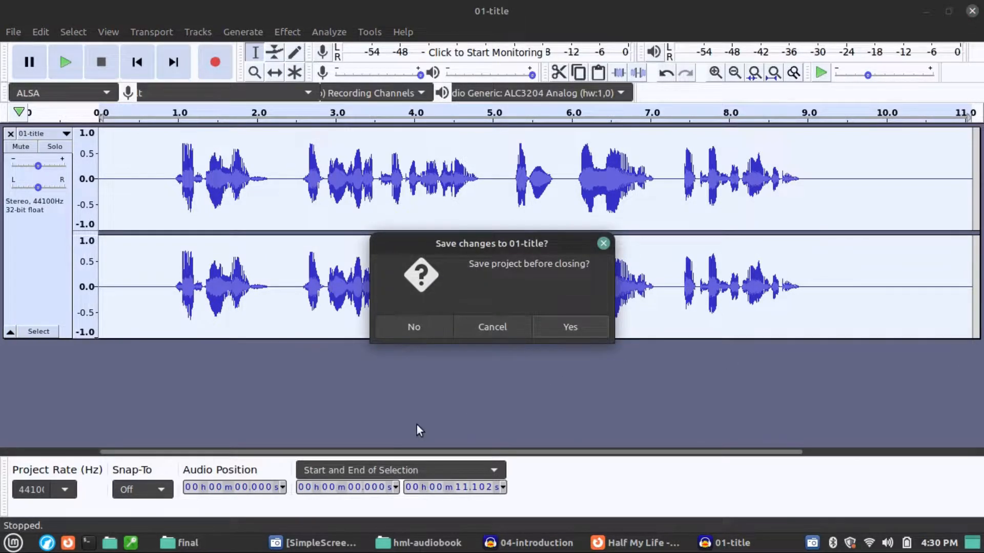
left_click(430, 323)
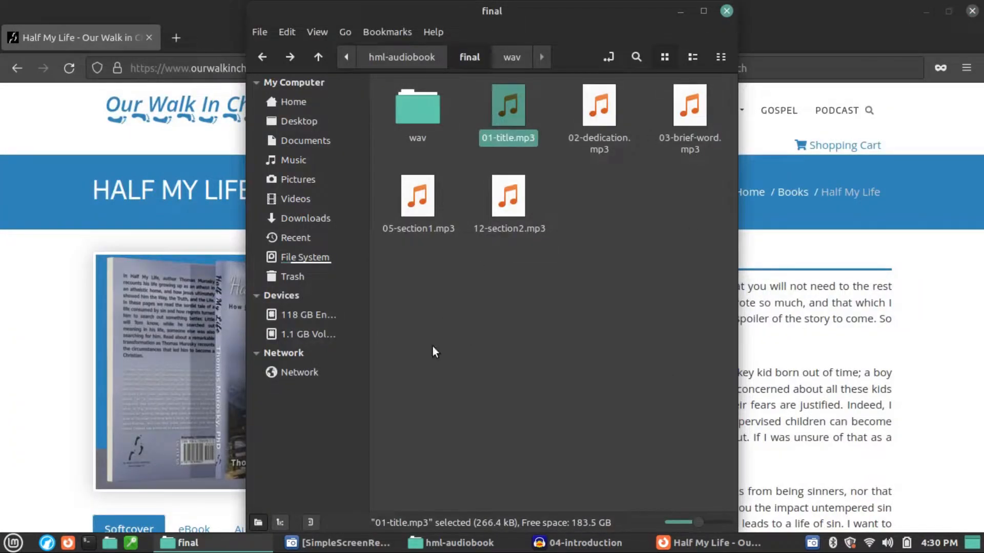
Step: Go back to the hml-audiobook folder, inspect 04-introduction_data and its eff subfolder, and select 04-introduction-no-edits.wav
left_click(432, 54)
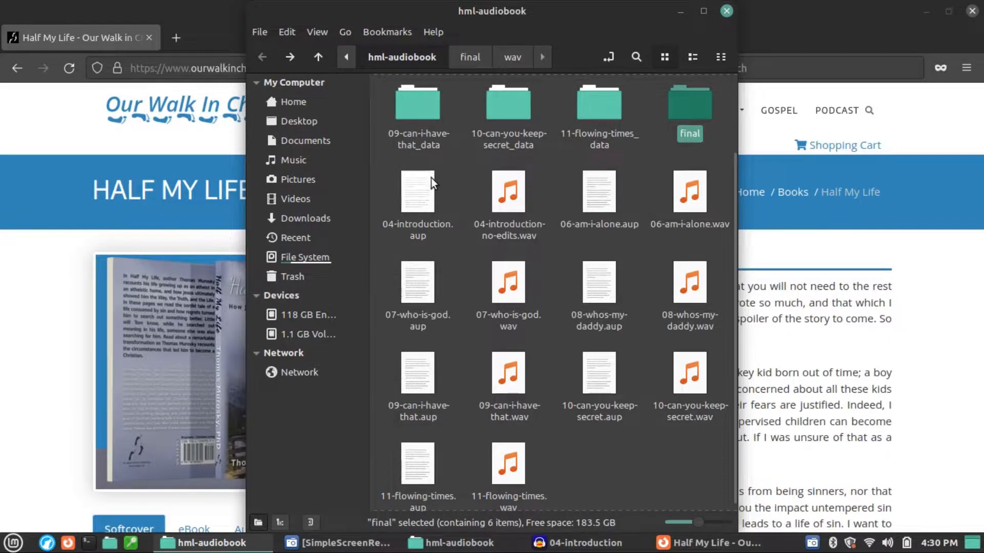
scroll(431, 177, "up", 2)
double_click(410, 119)
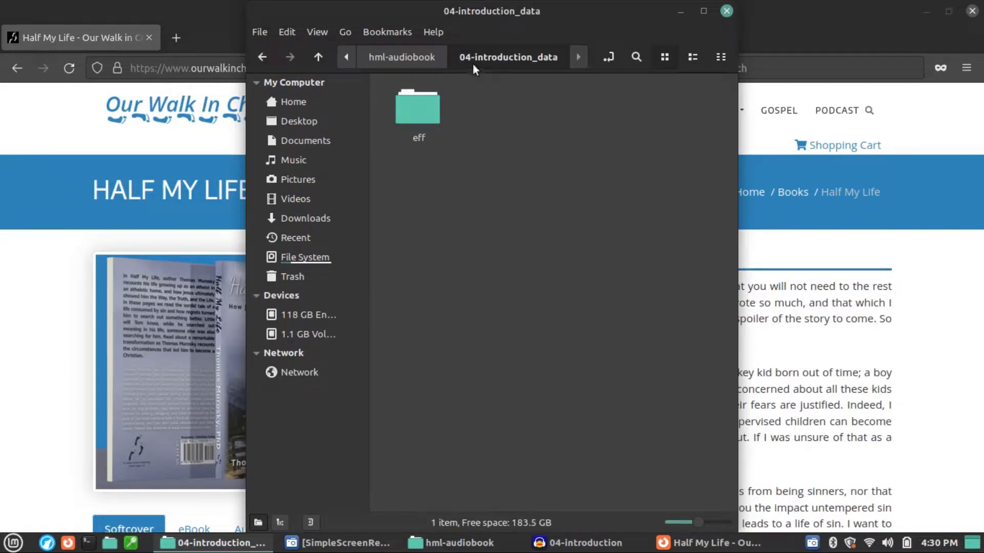
double_click(413, 112)
left_click(445, 62)
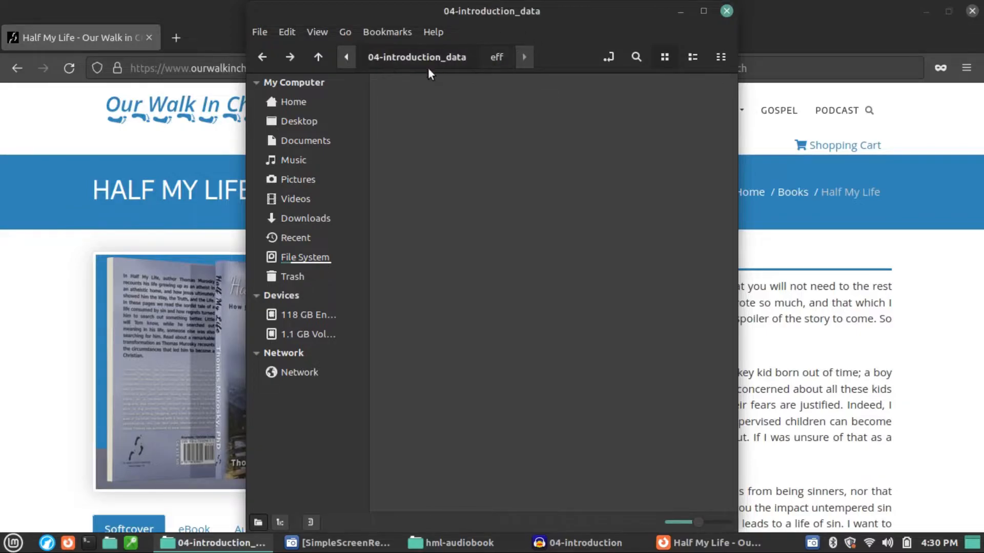
left_click(348, 58)
left_click(408, 55)
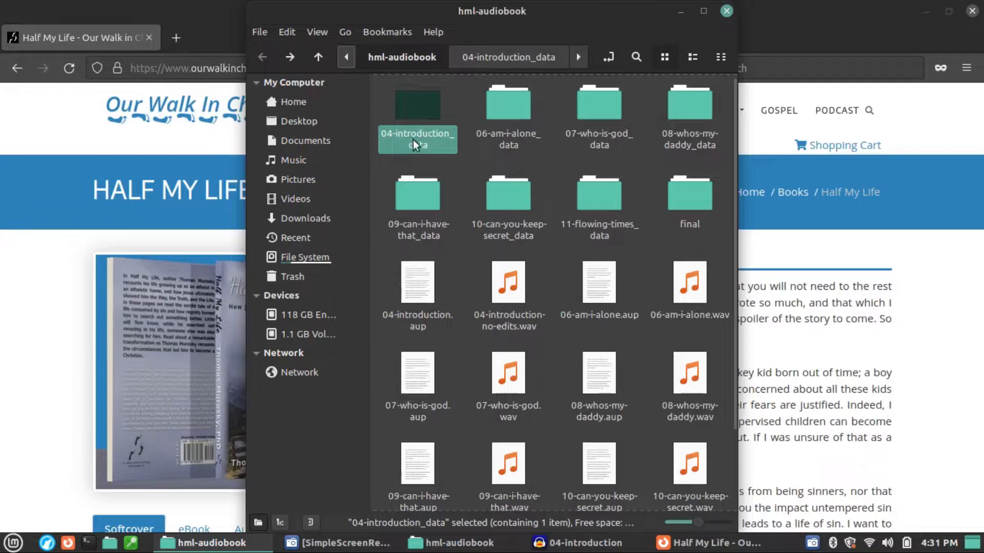
left_click(509, 282)
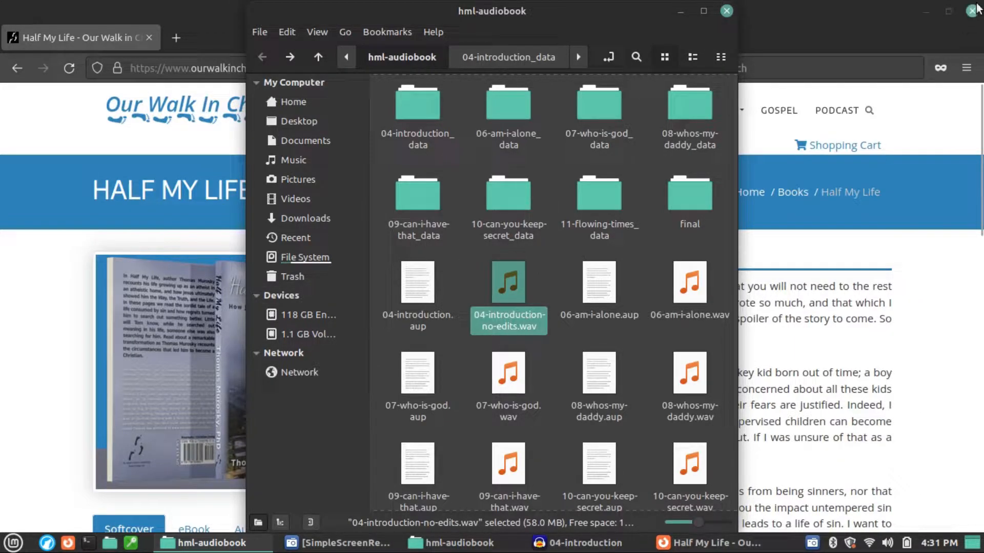
Step: Switch to the 04-introduction project in Audacity and show the beginning of its audio track
left_click(554, 546)
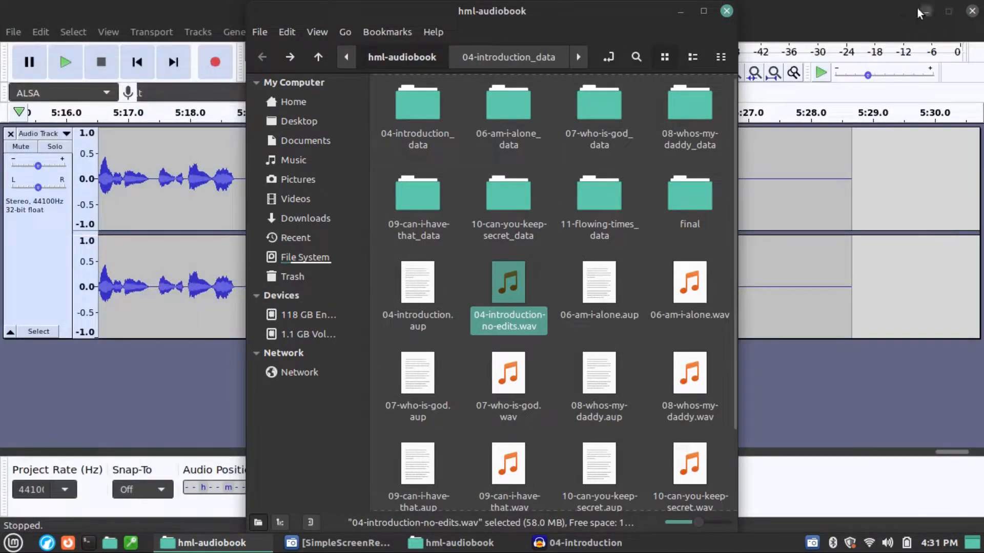
left_click(886, 23)
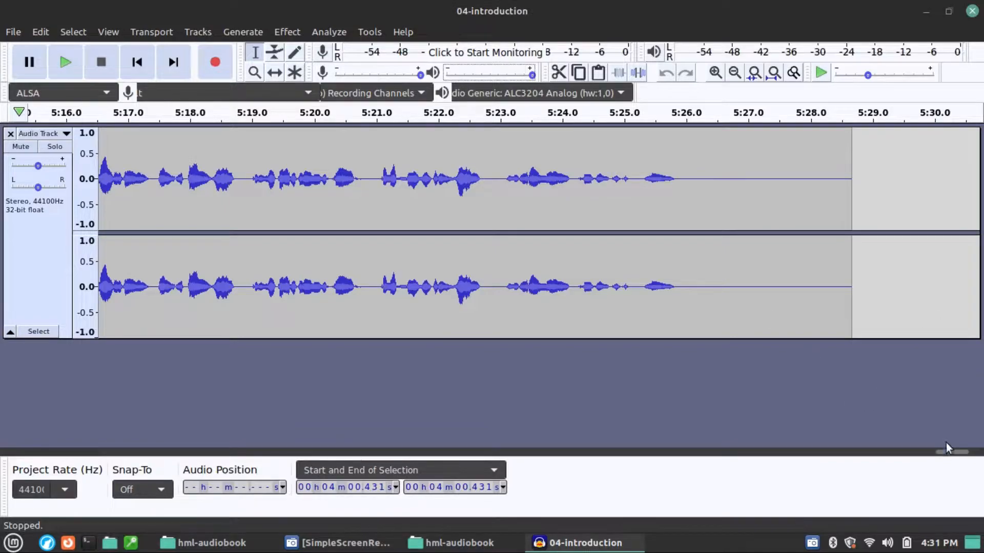
left_click_drag(960, 451, 3, 468)
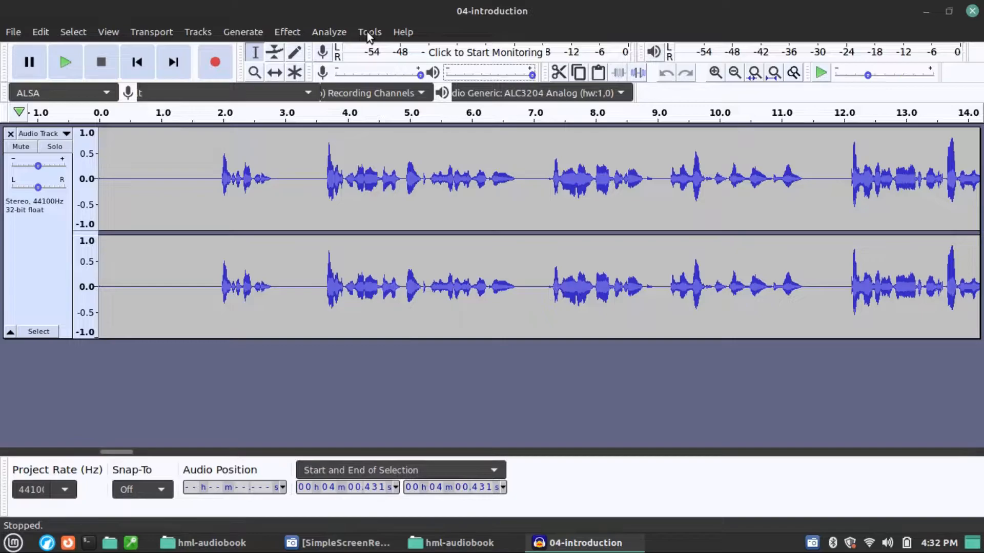
Step: Check the installed version in the About Audacity information and close it
left_click(404, 31)
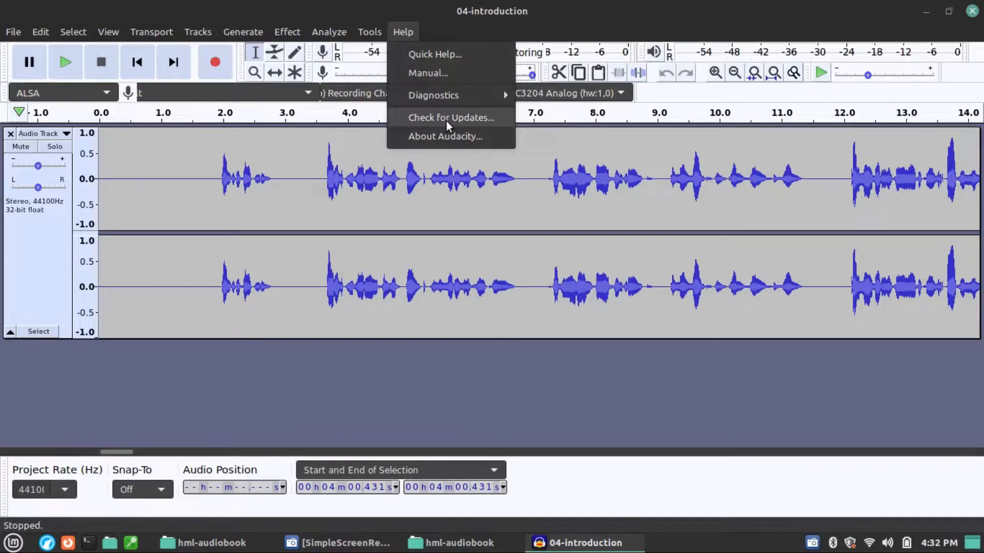
left_click(444, 137)
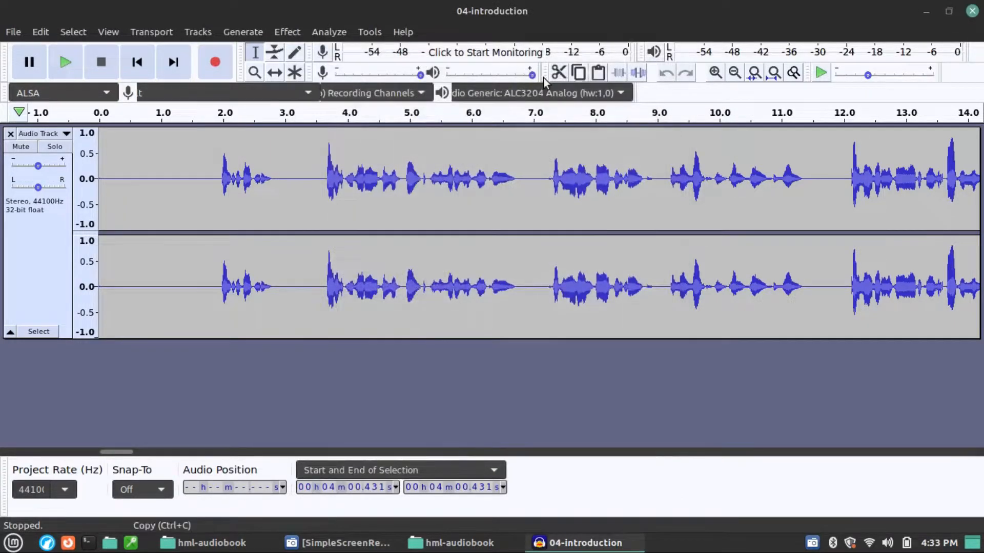
left_click(667, 57)
Step: Look through the available audio effects, including the plug-in groups at the end, without applying any
left_click(330, 32)
mouse_move(285, 33)
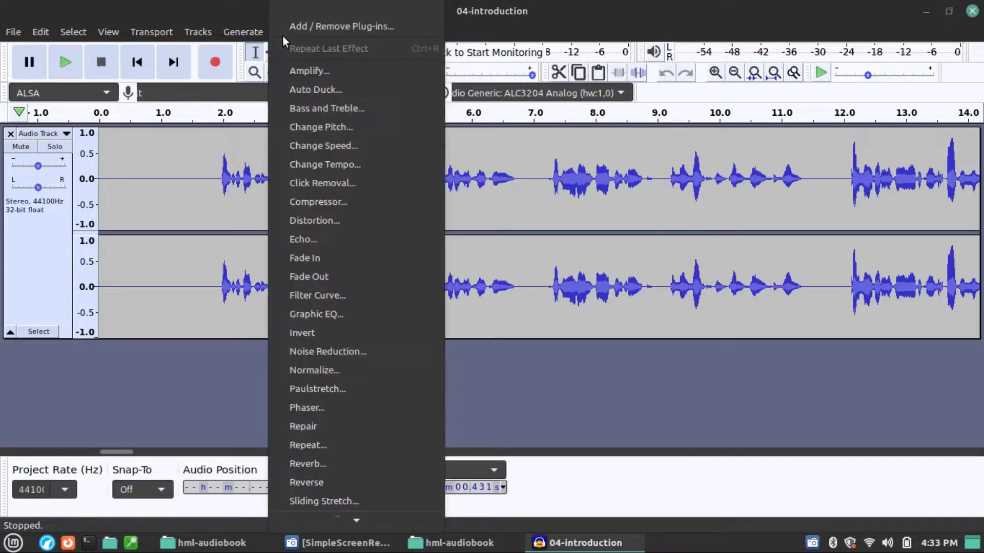
scroll(356, 477, "down", 3)
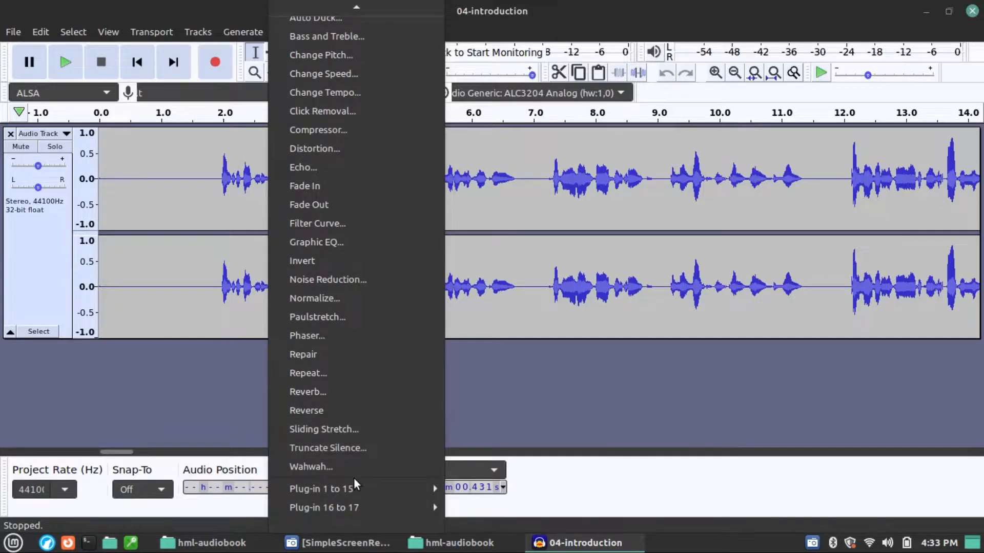
mouse_move(359, 489)
scroll(386, 279, "up", 1)
scroll(385, 279, "up", 3)
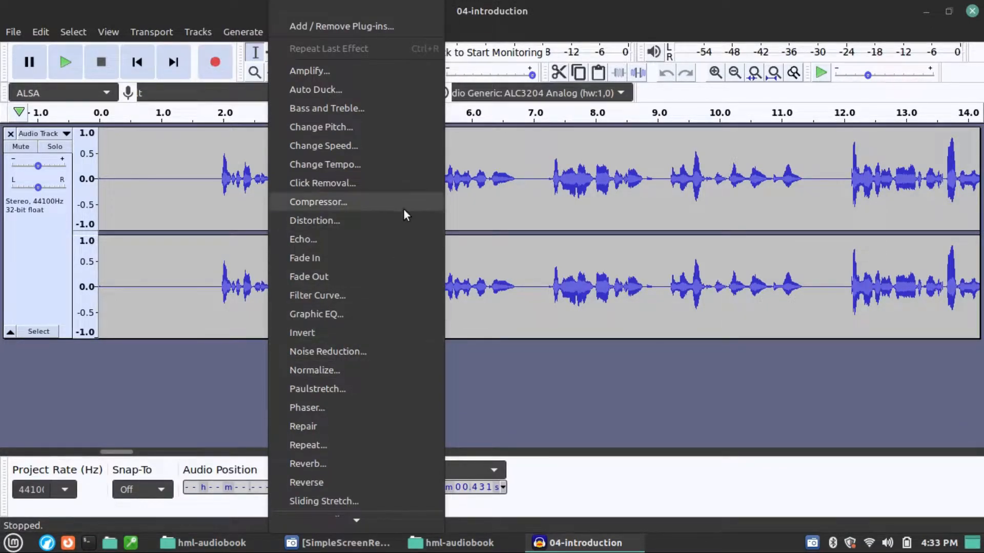
left_click(582, 4)
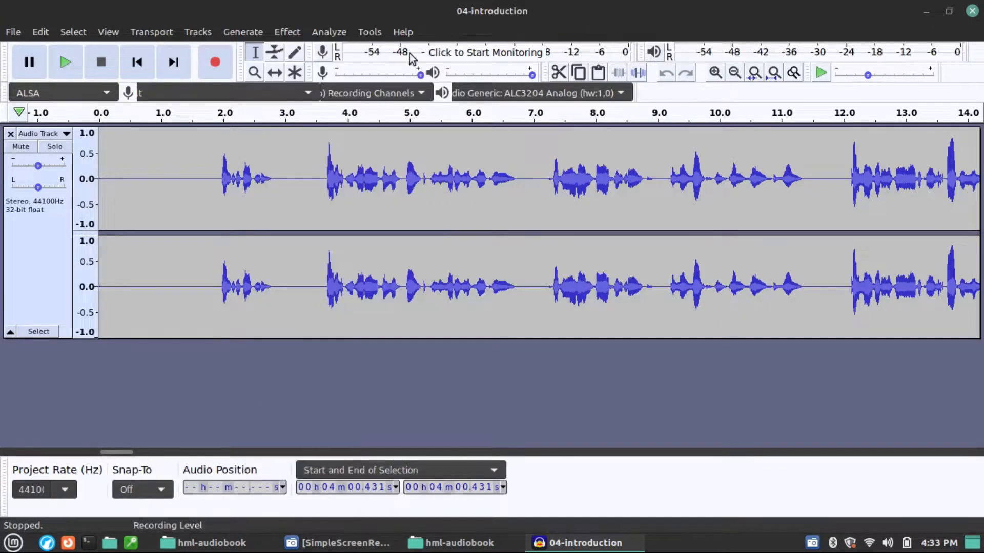
Step: Look at the available audio analysis tools, including ACX Check, without running any
left_click(327, 32)
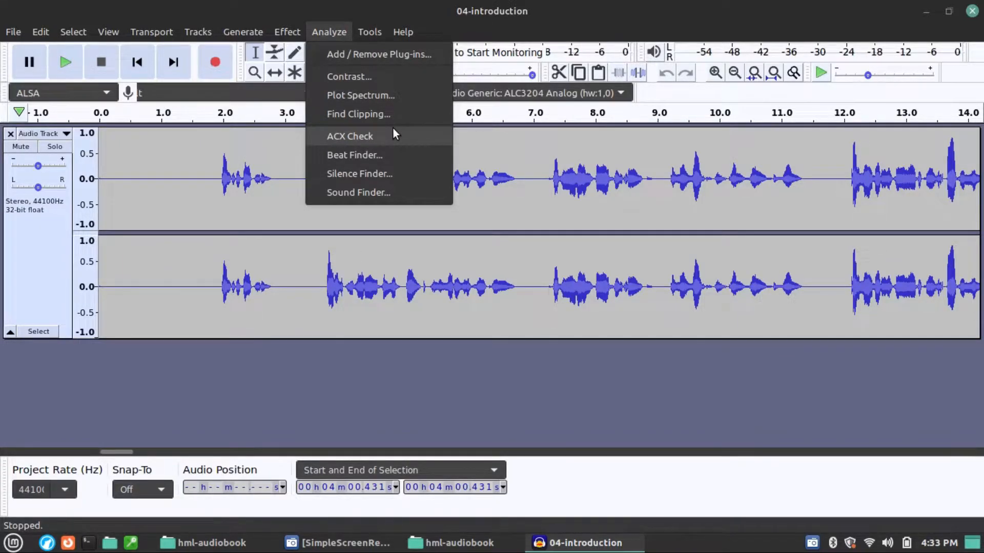
left_click(533, 6)
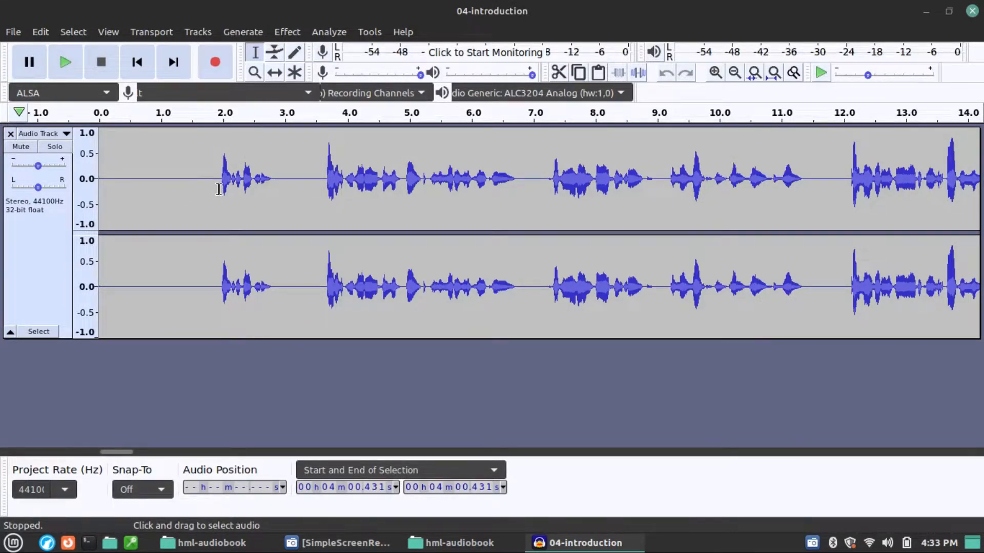
Step: Listen to the silence before the first words, delete about its first 1.1 s, and play the trimmed opening
left_click_drag(218, 189, 94, 210)
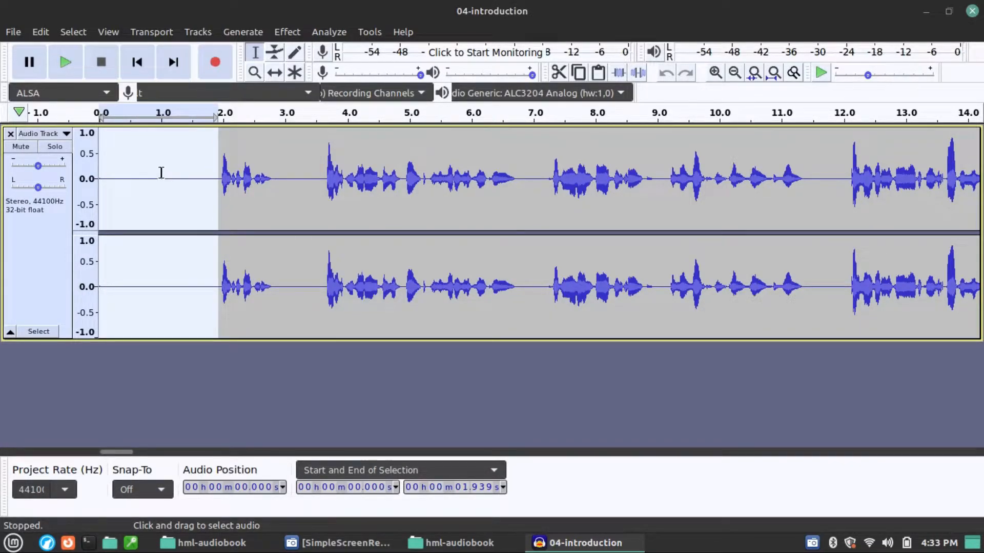
key("space")
left_click_drag(165, 172, 51, 199)
key("Delete")
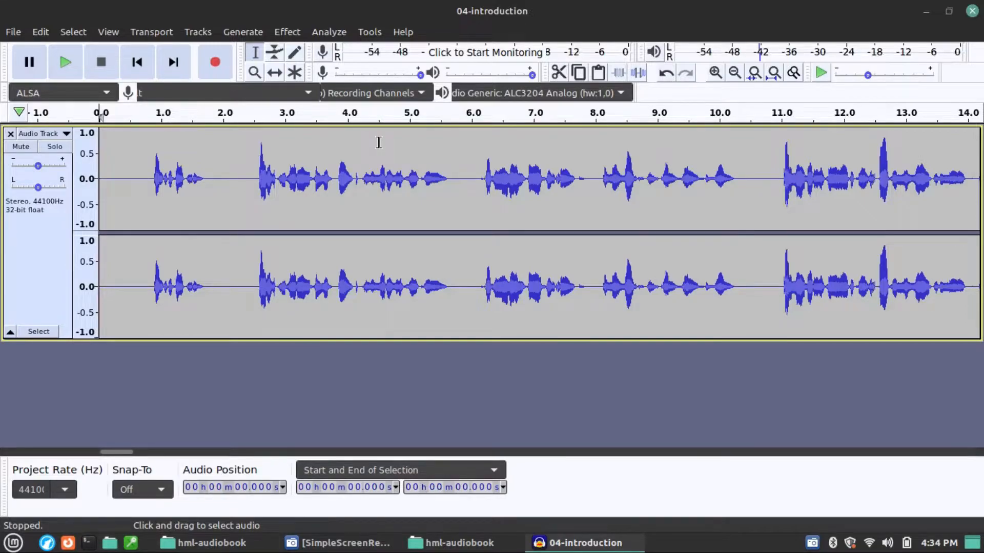
key("space")
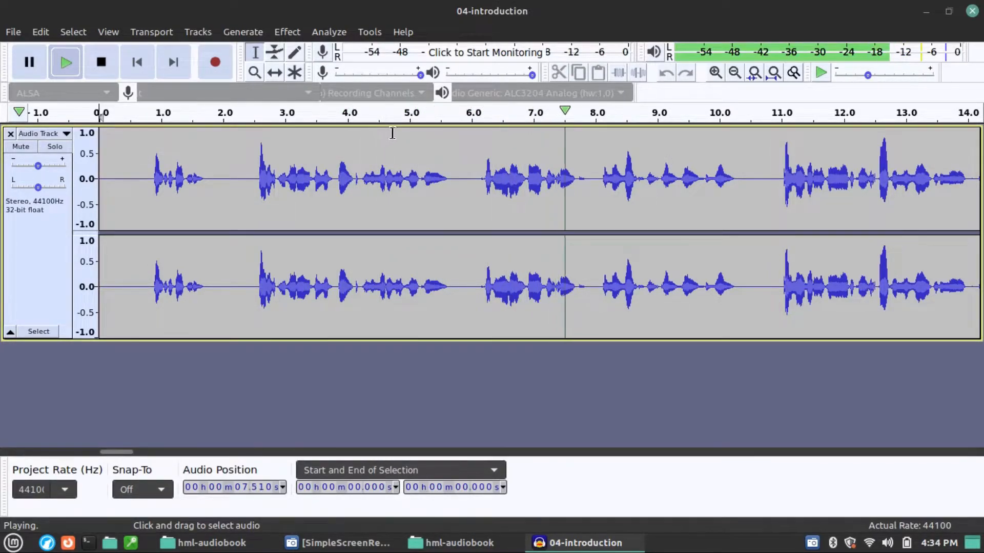
key("space")
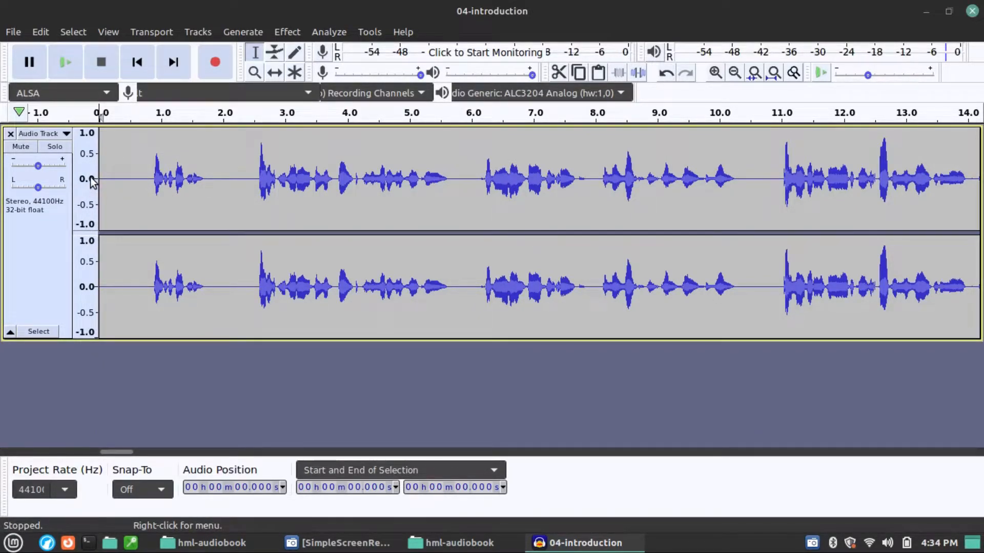
Step: Enlarge the track and magnify its waveform vertically, and play the small noise between 6.118 s and 6.258 s
left_click(91, 180)
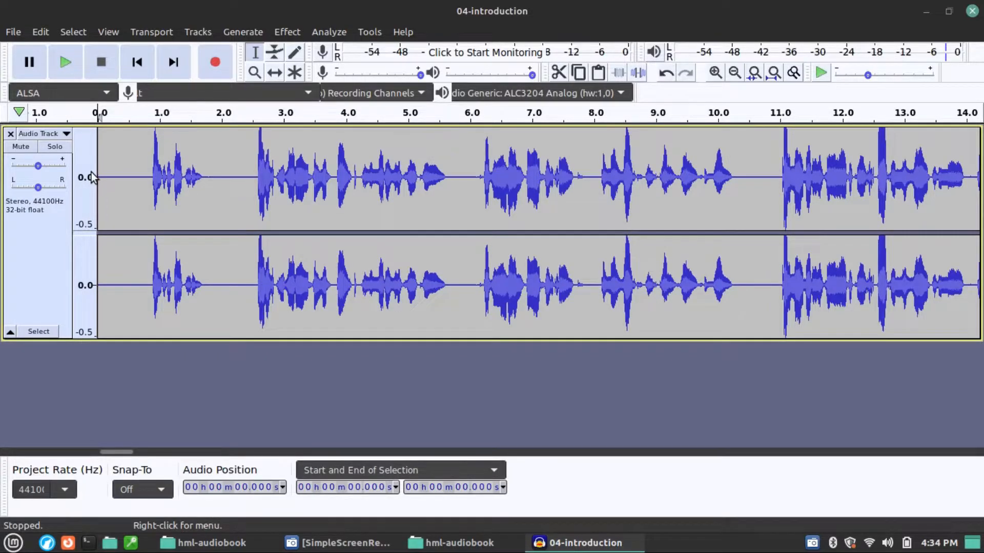
left_click_drag(63, 340, 50, 437)
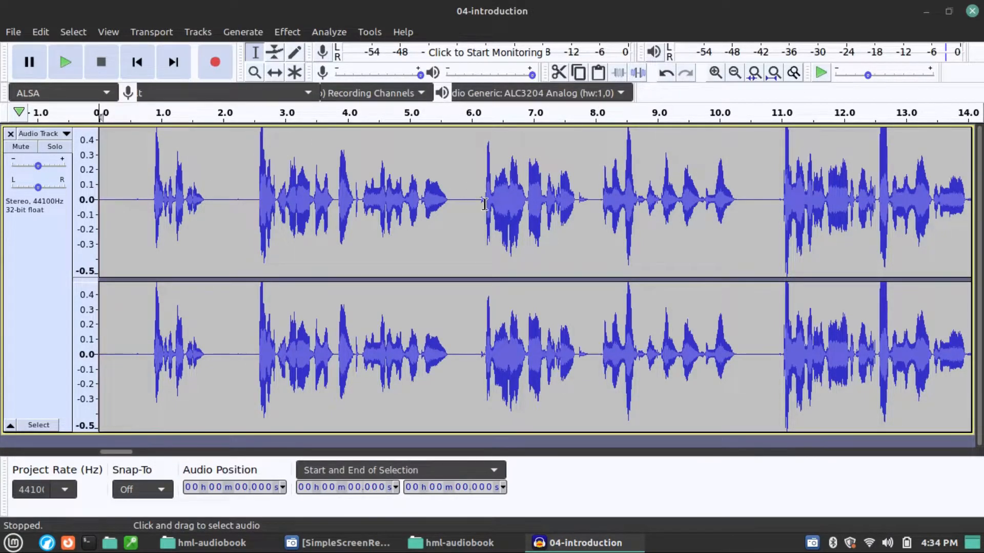
left_click_drag(479, 193, 486, 200)
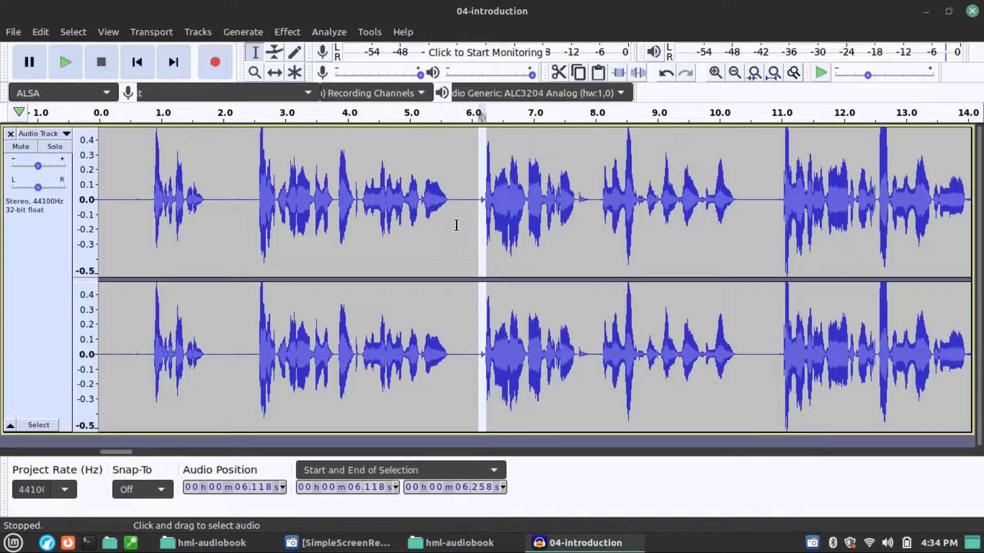
key("space")
key("space")
key("space")
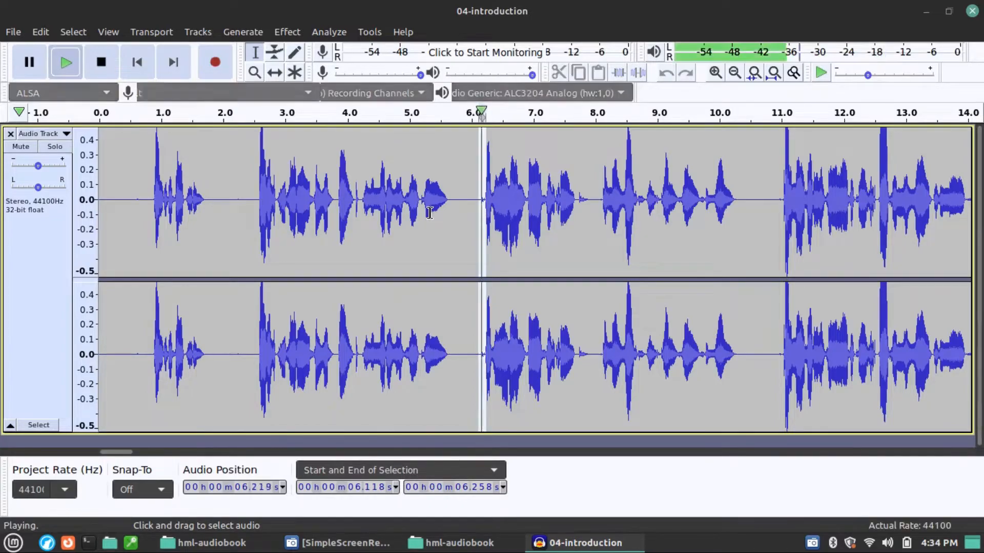
Step: Delete the small mouth noise just before the speech, a short stretch starting at 6.145 s
scroll(482, 207, "up", 2)
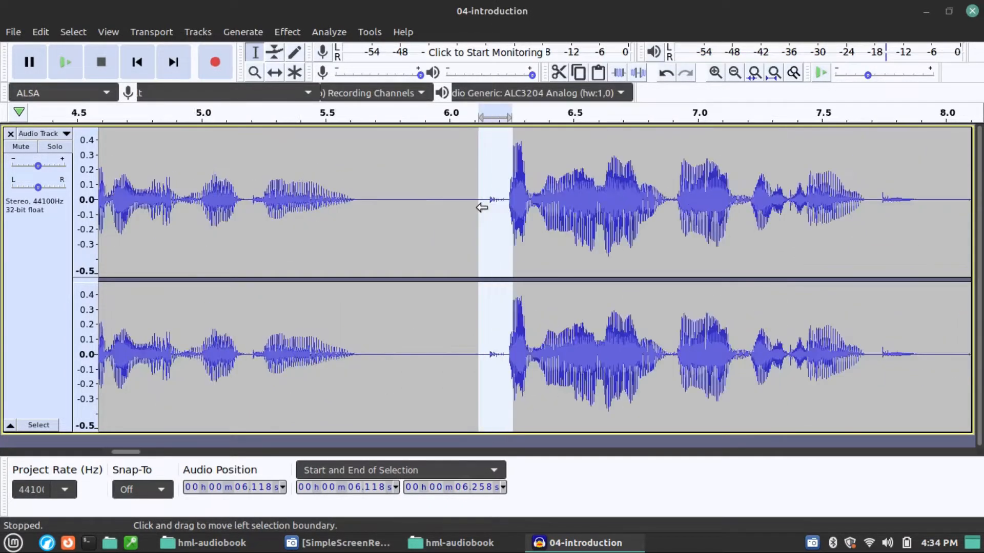
left_click(476, 208)
left_click_drag(484, 207, 506, 209)
key("Delete")
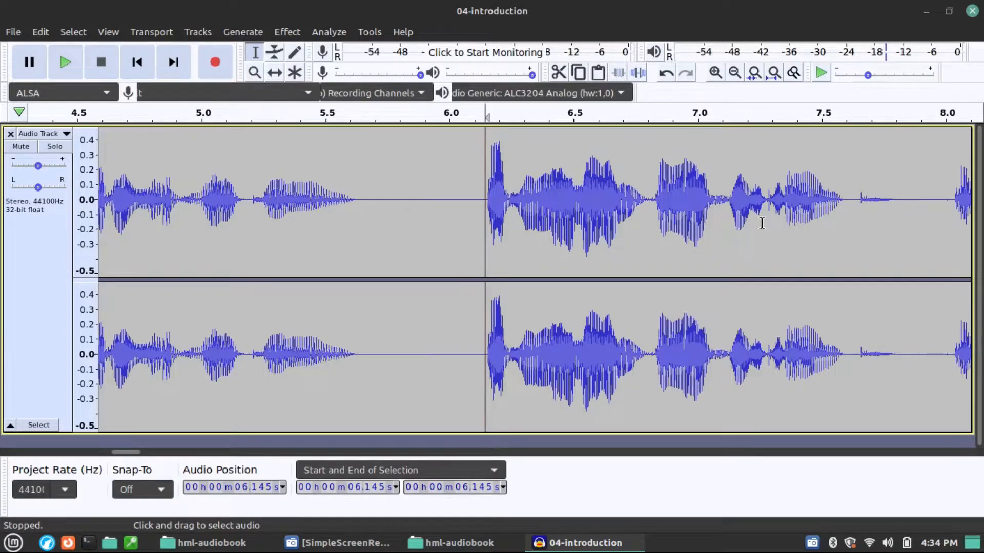
Step: Play the passage from 6.824 s to 7.843 s, and listen from 4.888 s up to the pause before 11 s
left_click_drag(920, 205, 849, 215)
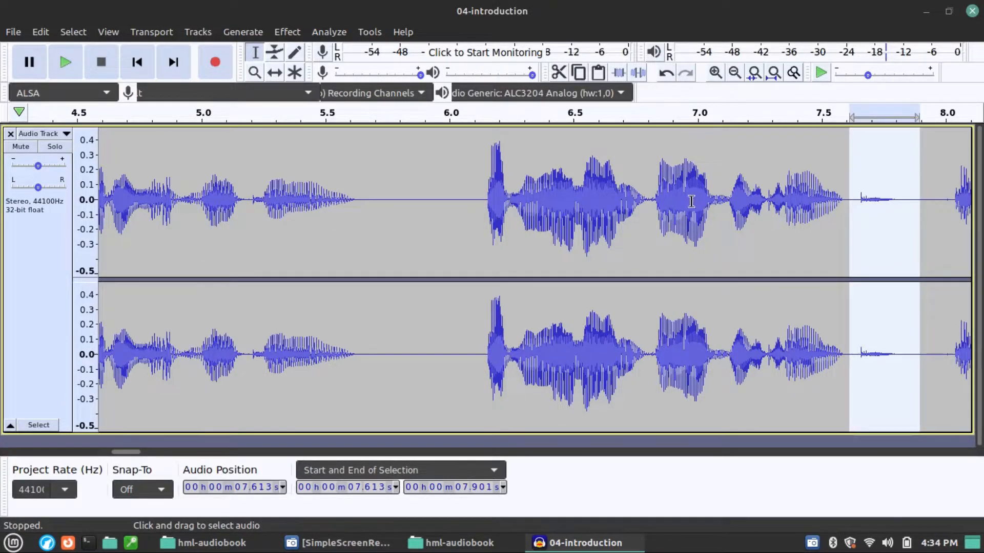
left_click_drag(653, 211, 907, 185)
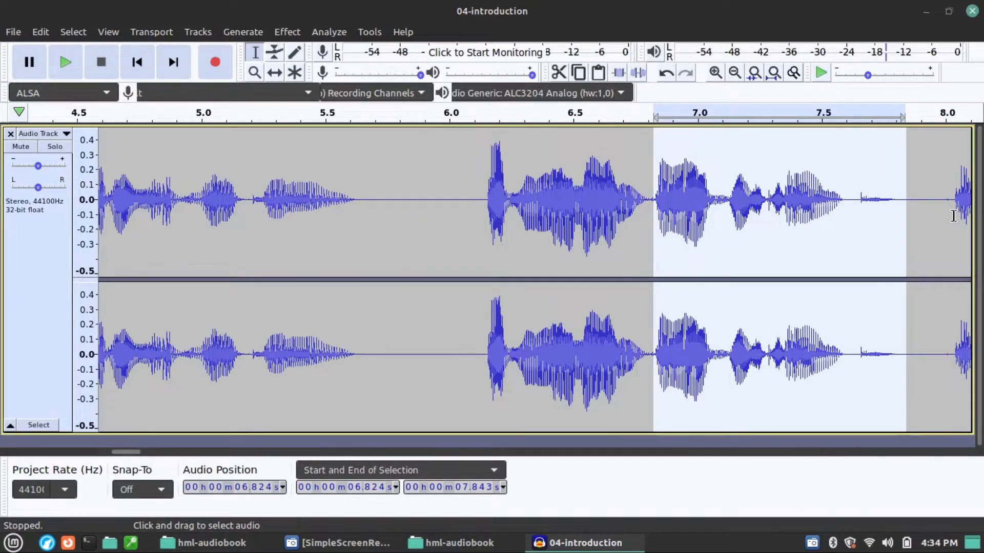
key("space")
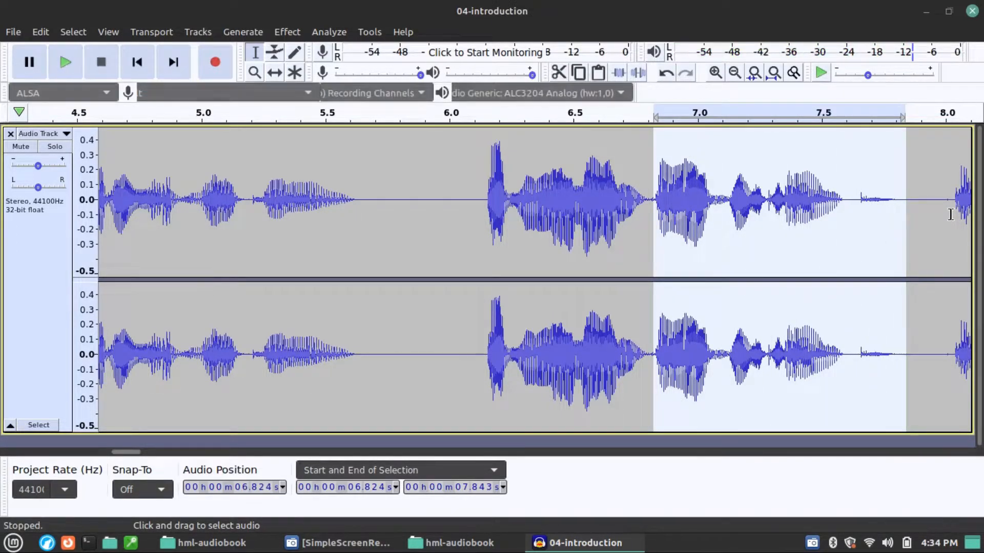
scroll(483, 239, "down", 2, "ctrl")
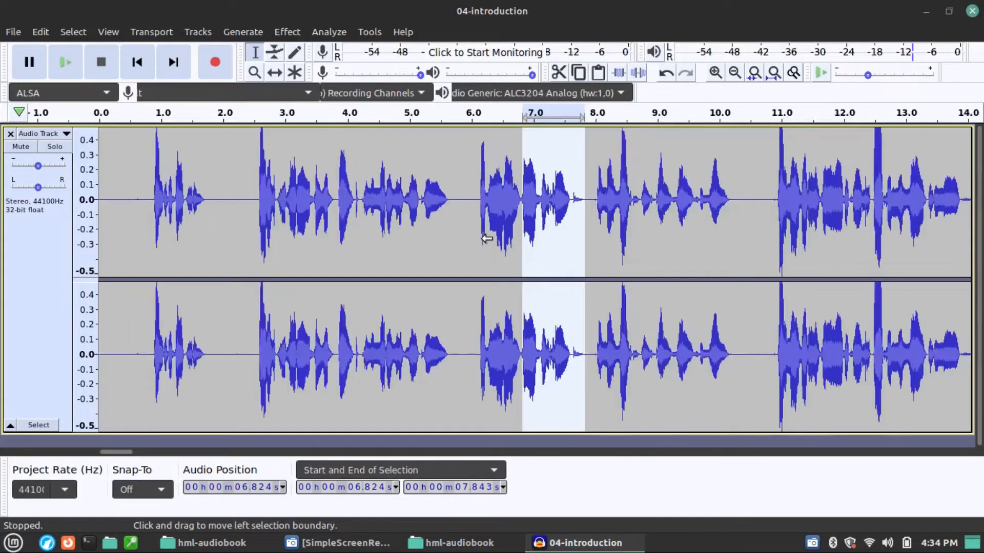
left_click(402, 209)
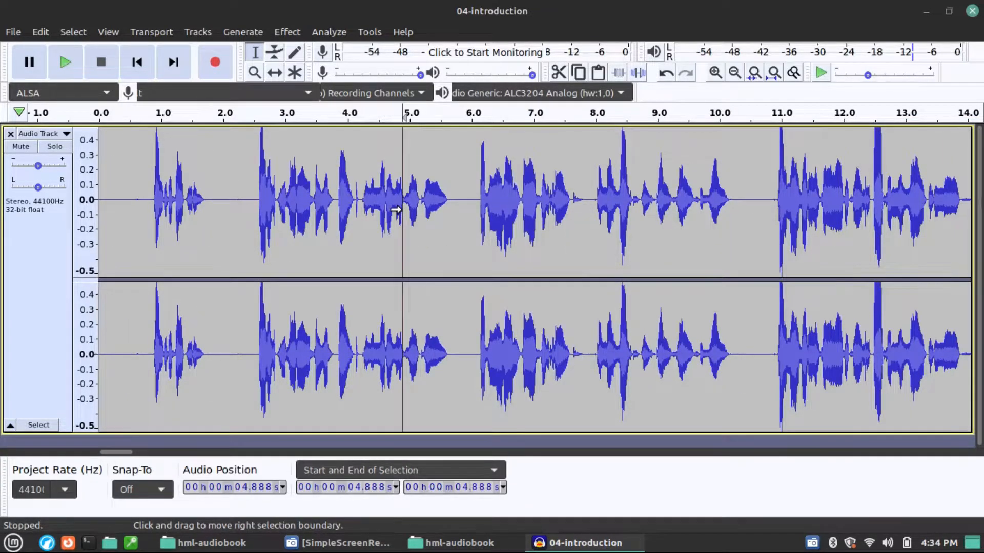
key("space")
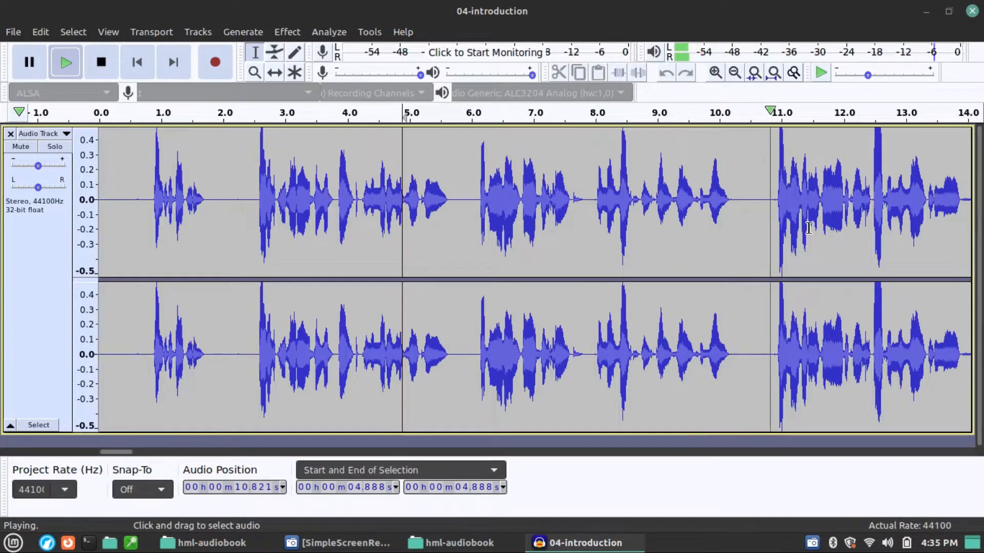
key("space")
Step: Delete a sliver of about 0.06 s starting at 10.858 s, just before the next phrase
scroll(769, 212, "up", 3, "ctrl")
left_click_drag(754, 205, 784, 207)
key("Delete")
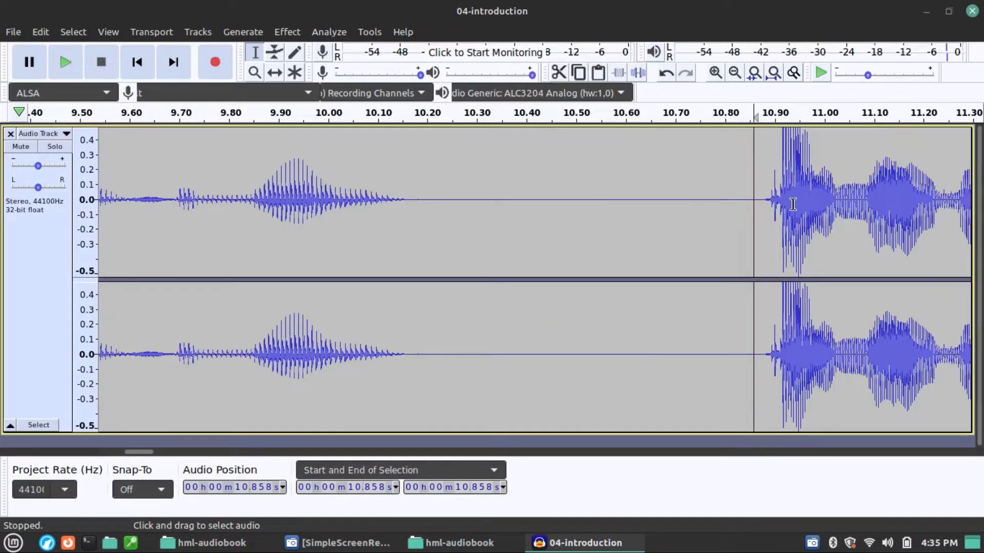
Step: Select the clean pause from 5.625 s to 6.139 s, play it and copy it
scroll(615, 261, "down", 3, "ctrl")
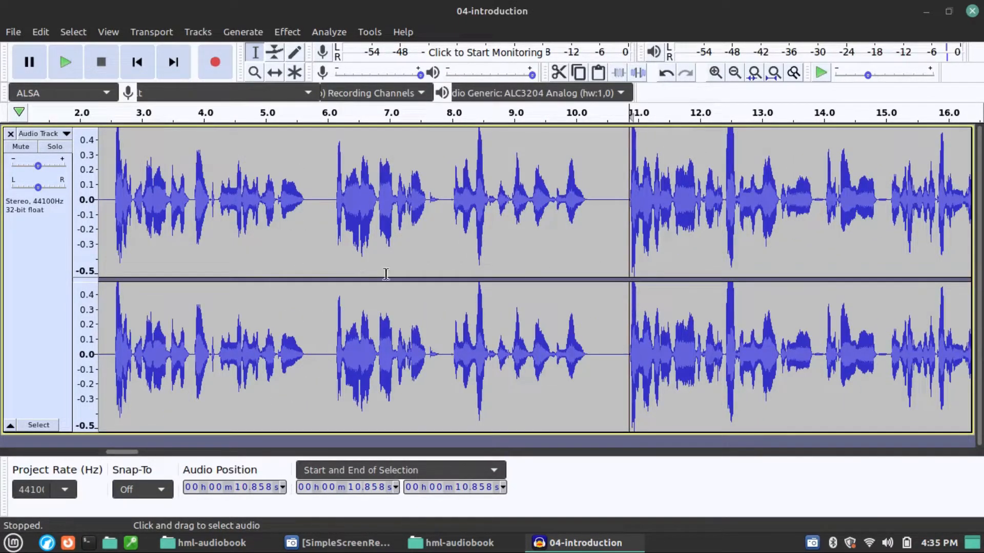
scroll(413, 285, "down", 1, "ctrl")
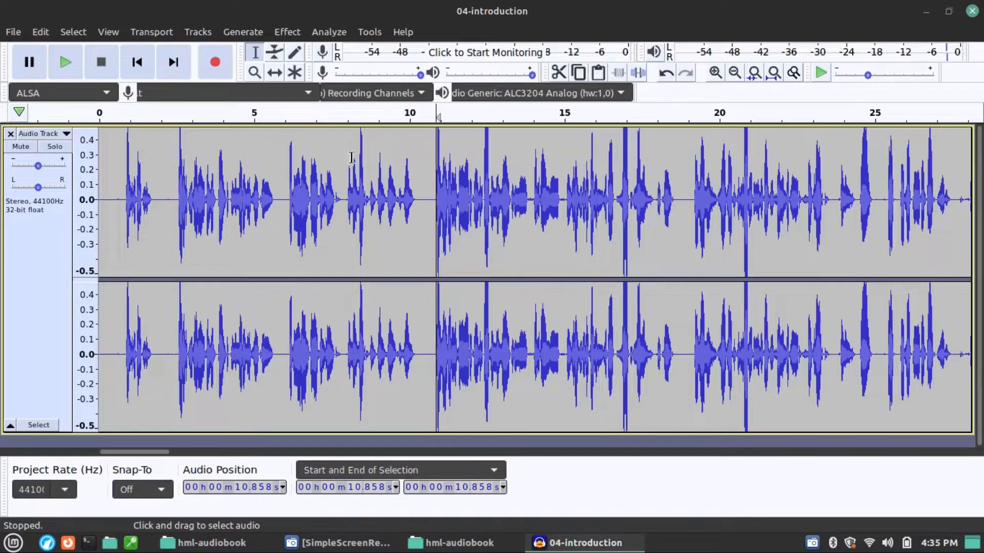
scroll(264, 203, "up", 3, "ctrl")
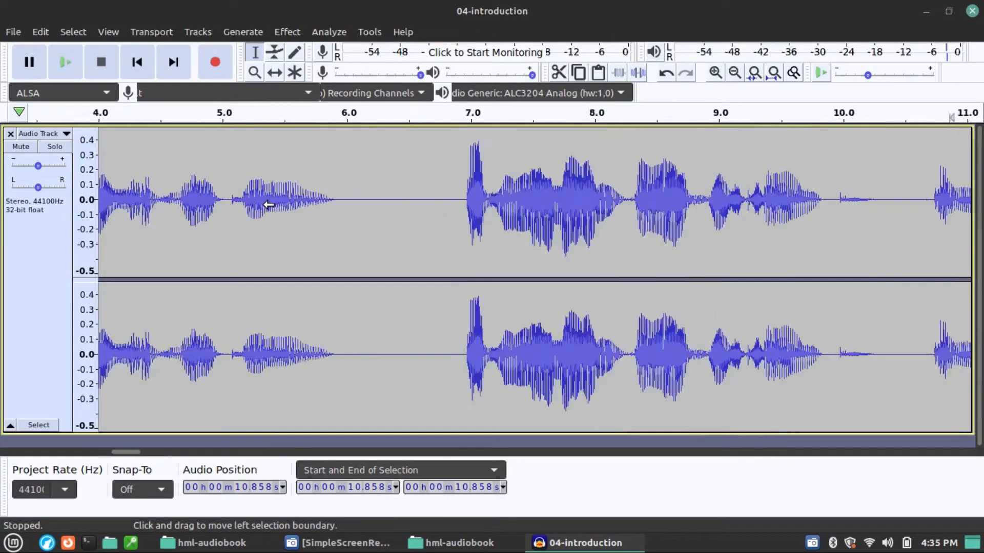
left_click_drag(336, 204, 461, 212)
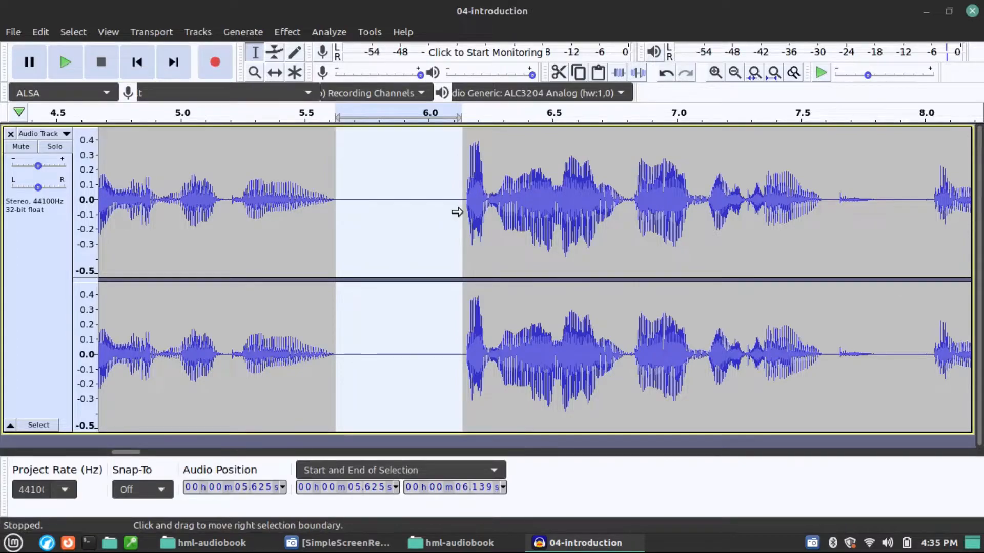
key("space")
Step: Play the recording from 4.249 s to the next long pause, and replace that pause from 10.170 s with the copied one
scroll(446, 221, "down", 3, "ctrl")
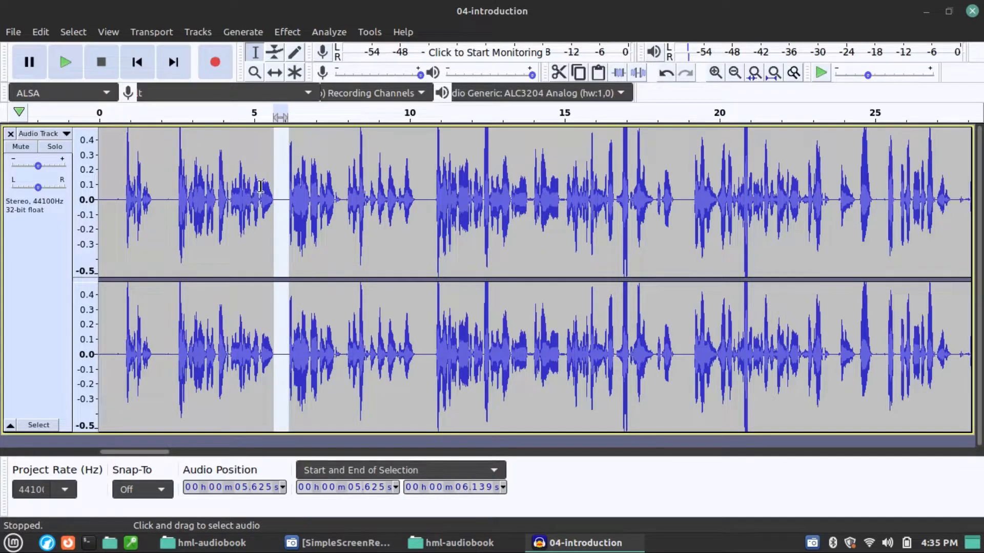
left_click(230, 170)
key("space")
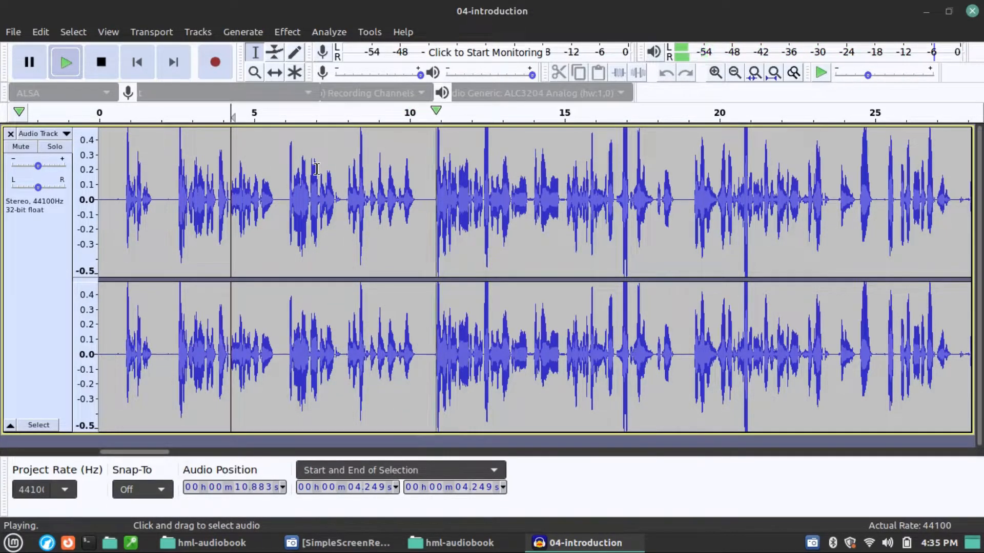
key("space")
scroll(407, 205, "up", 3)
left_click_drag(419, 209, 546, 216)
scroll(580, 244, "down", 2, "ctrl")
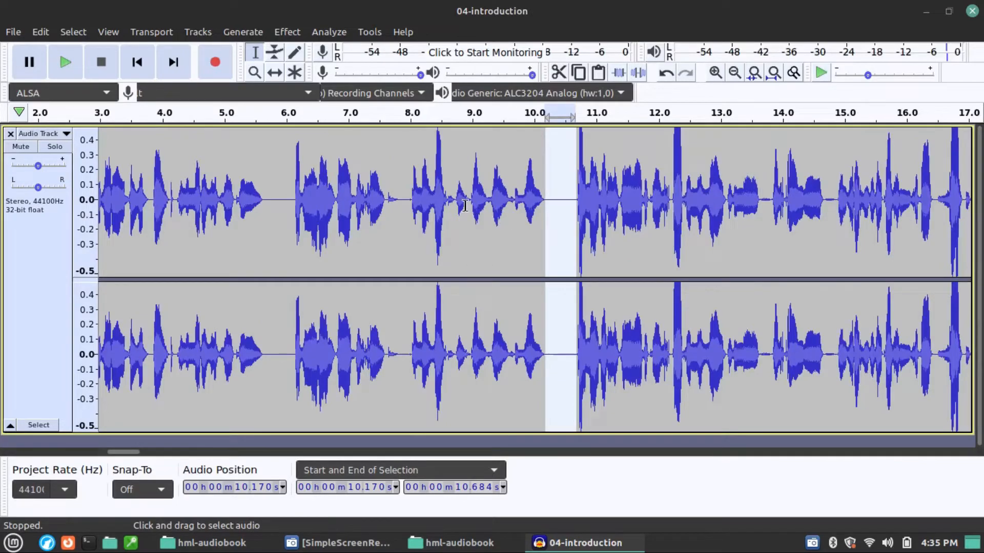
Step: Play the recording from 8.464 s to check the replaced pause and find the next long one near 18 s
left_click(438, 191)
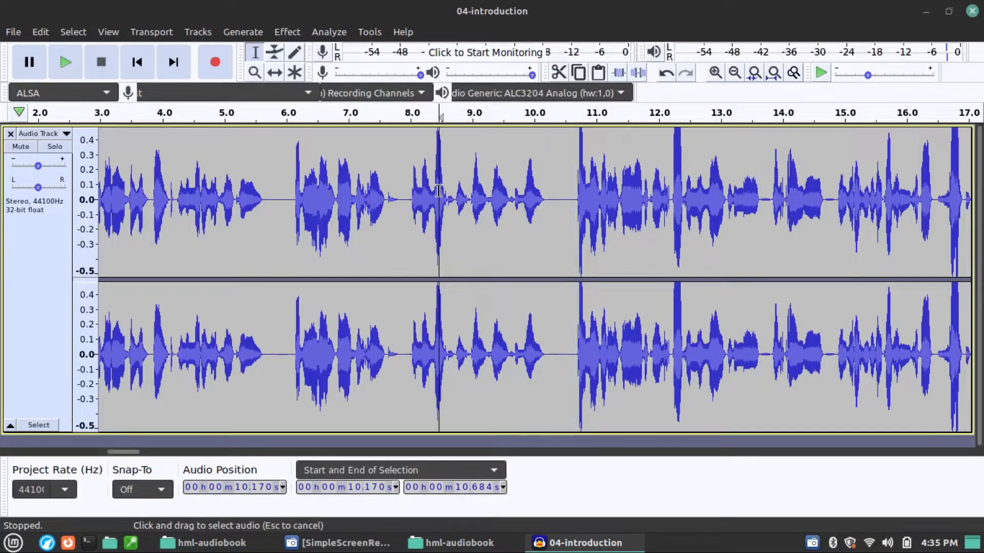
key("space")
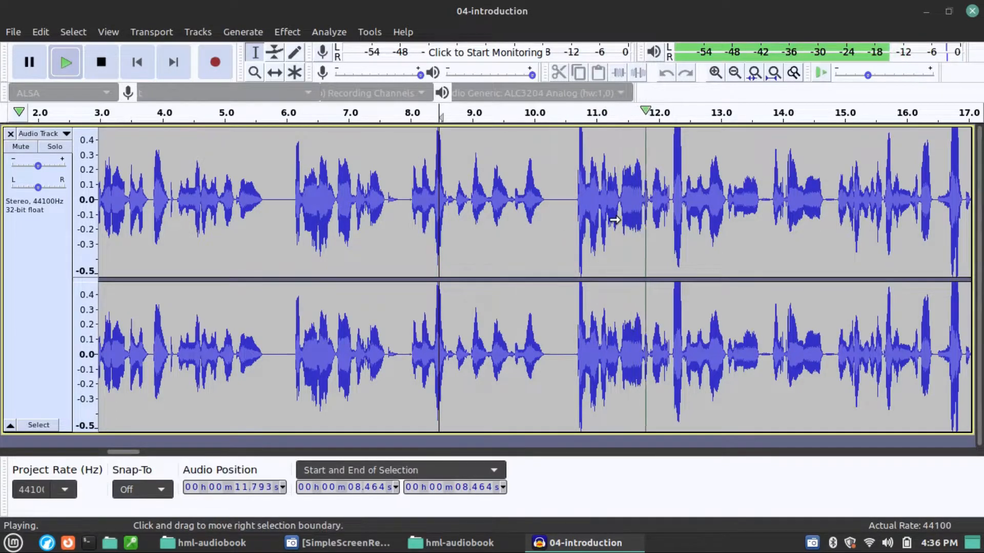
scroll(615, 220, "down", 1, "ctrl")
scroll(612, 219, "right", 2)
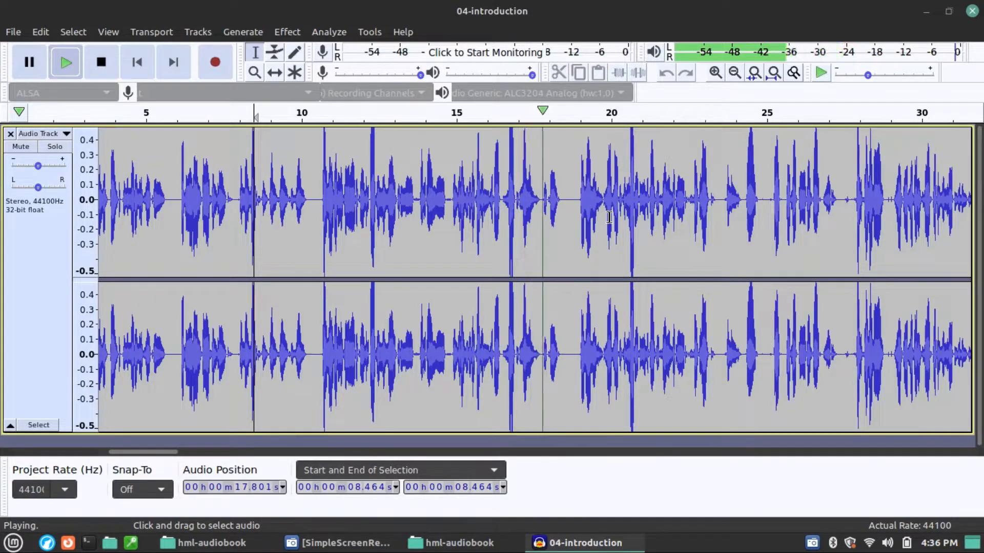
key("space")
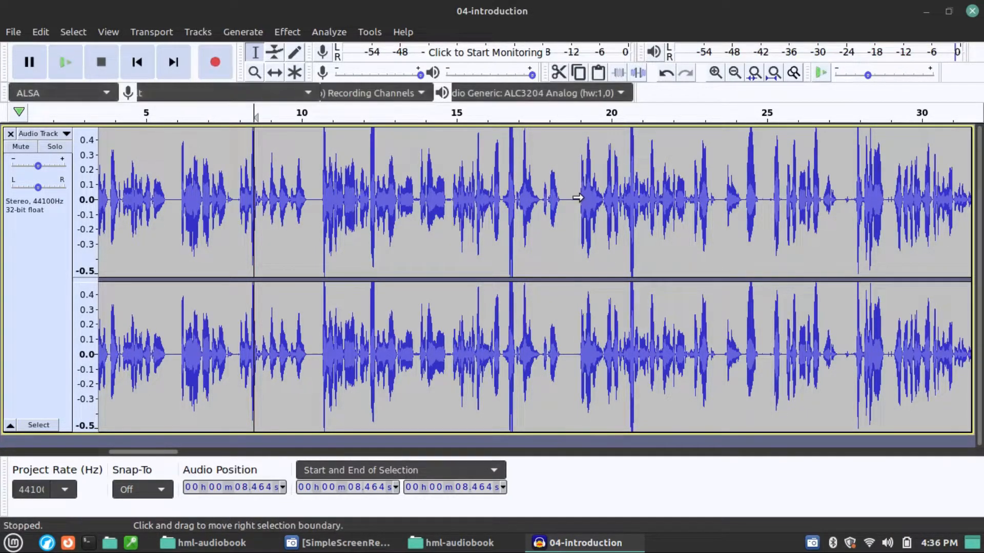
Step: Replace the pause between 18.341 s and 19.011 s with the copied pause
scroll(577, 199, "up", 2)
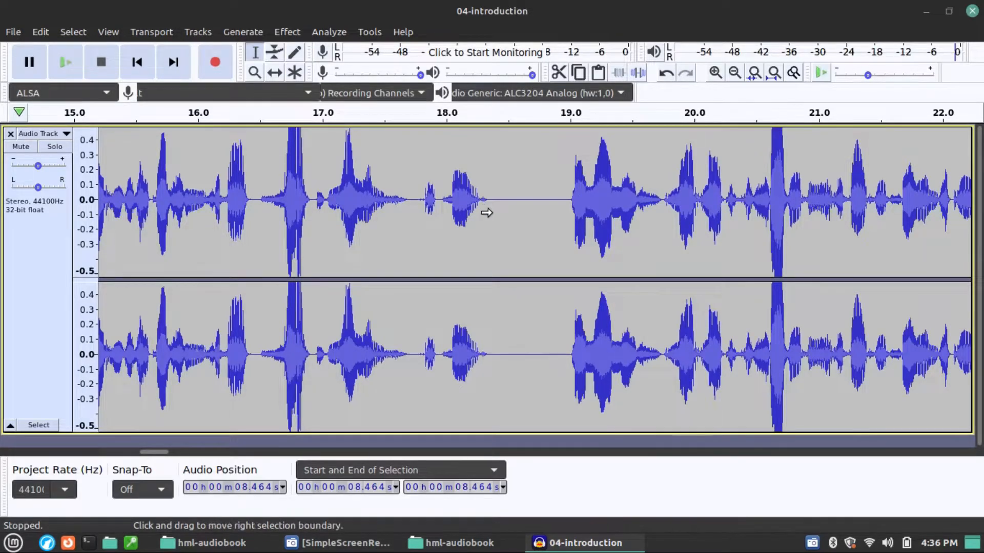
scroll(487, 213, "up", 1)
left_click_drag(488, 208, 646, 204)
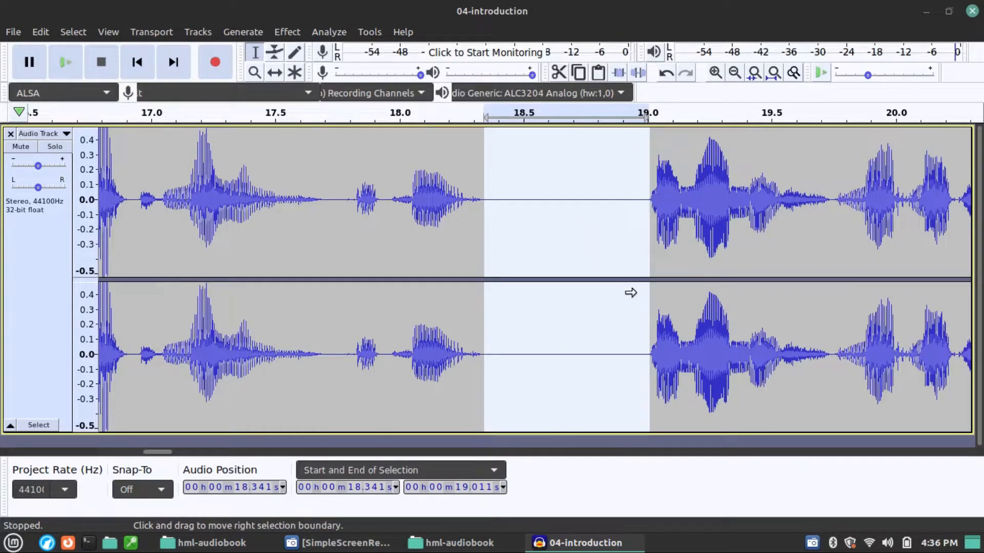
scroll(638, 250, "down", 3)
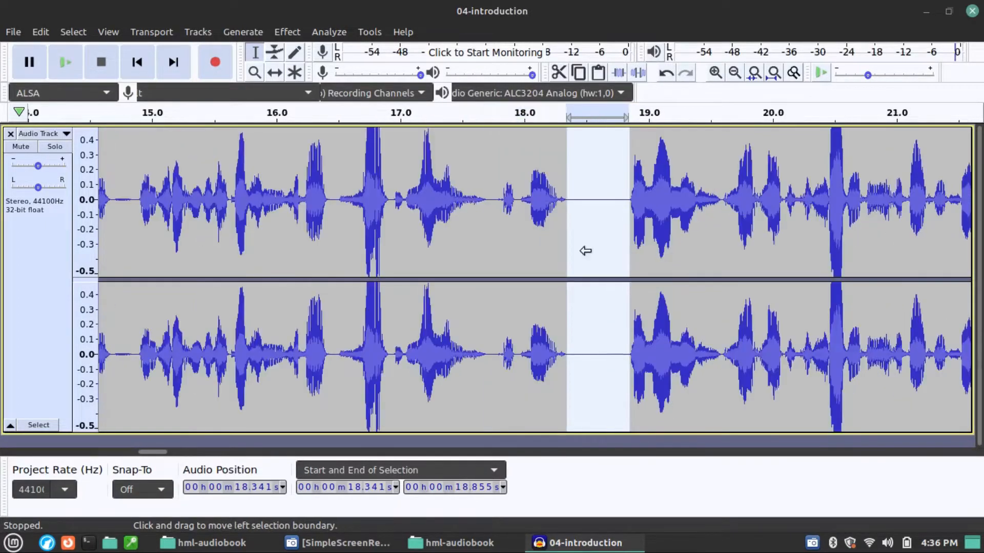
Step: Play the recording from 18.950 s and delete the small noise in the pause at 24.979 s
left_click(584, 224)
key("space")
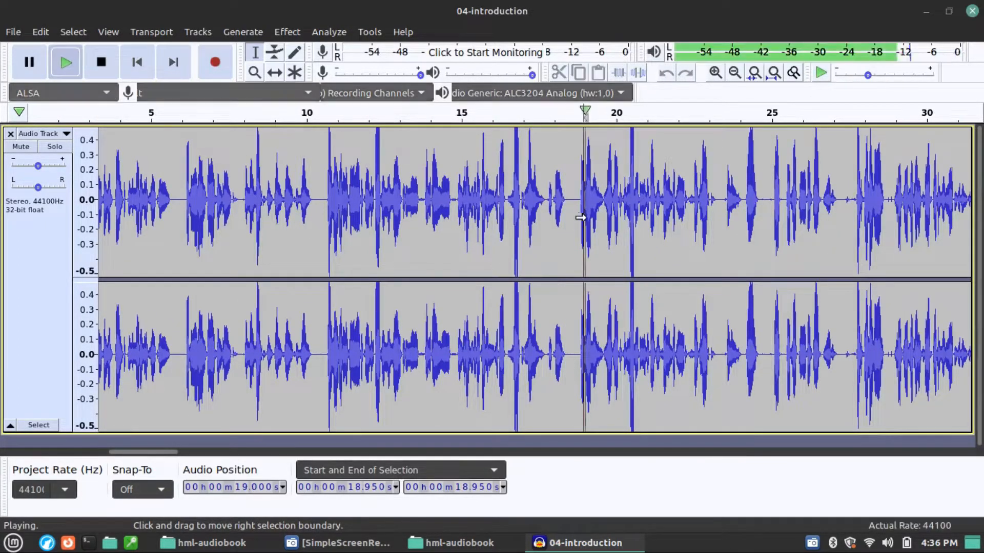
scroll(640, 246, "right", 2)
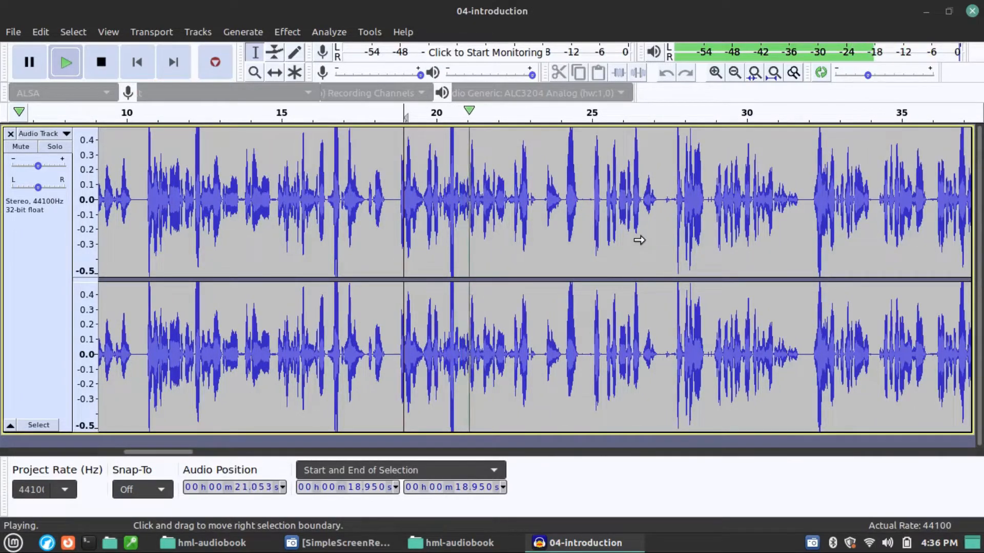
scroll(584, 229, "up", 3)
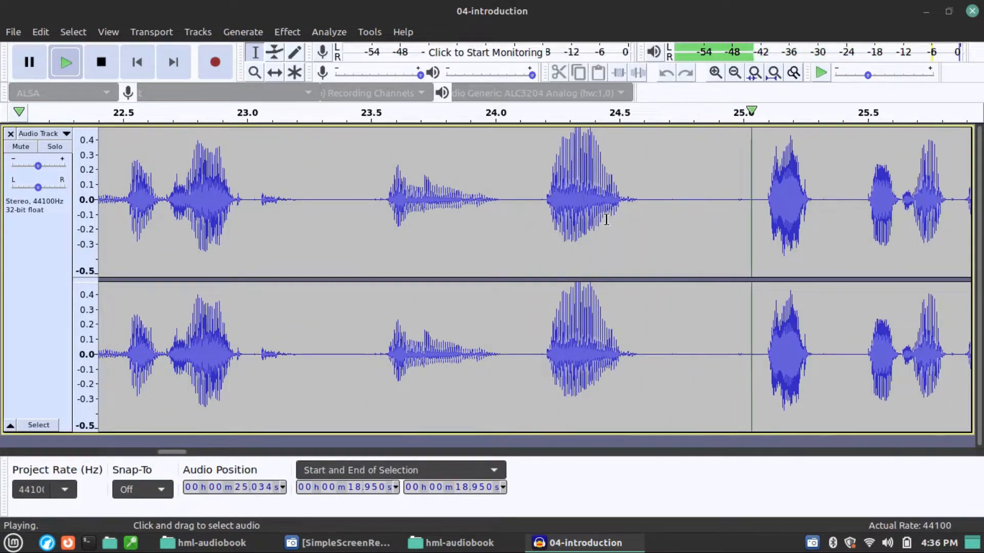
key("space")
left_click_drag(737, 357, 743, 364)
key("Delete")
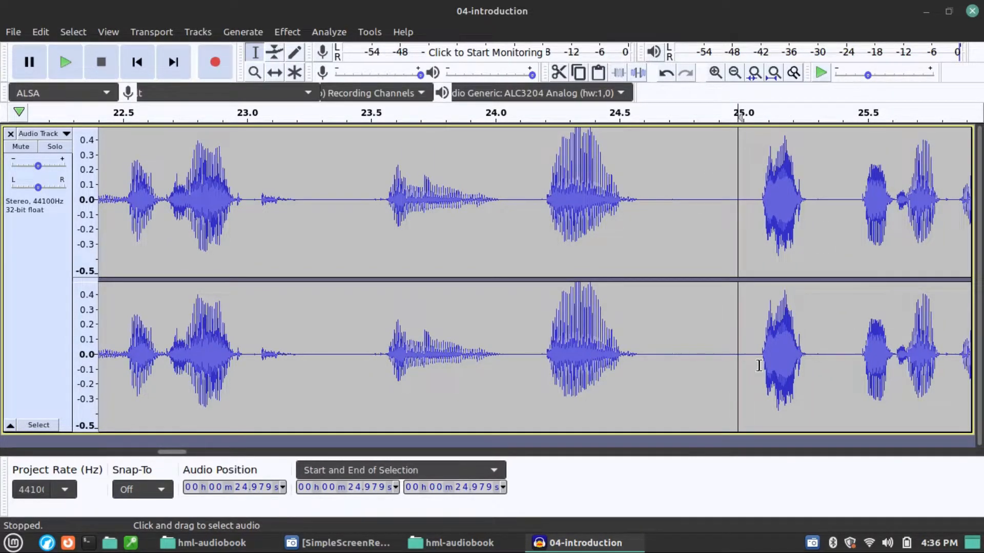
Step: Play the recording from 23.928 s to check the cut and listen on towards the pause near 27 s
key("space")
key("space")
left_click(476, 248)
key("space")
scroll(470, 281, "down", 1, "ctrl")
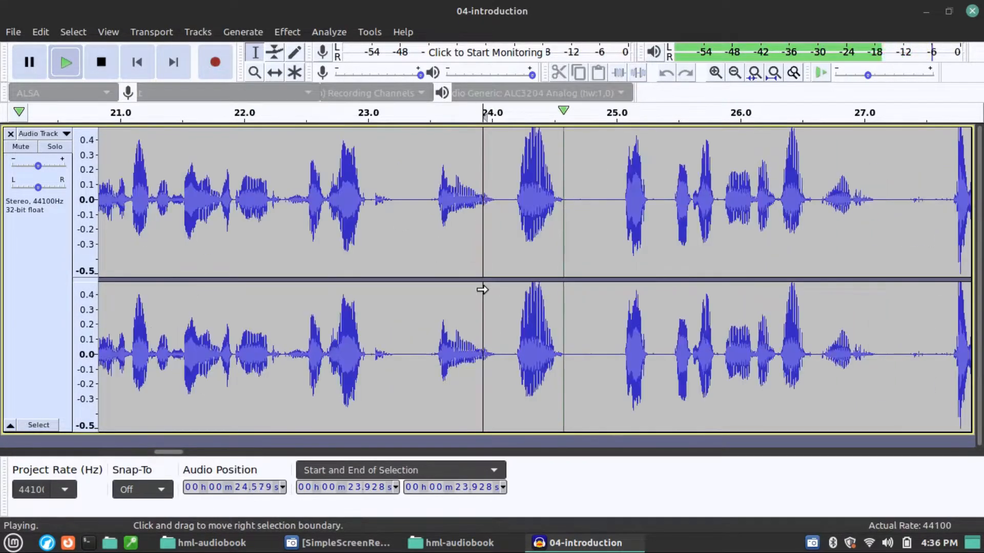
scroll(516, 332, "right", 4, "shift")
scroll(520, 328, "right", 2)
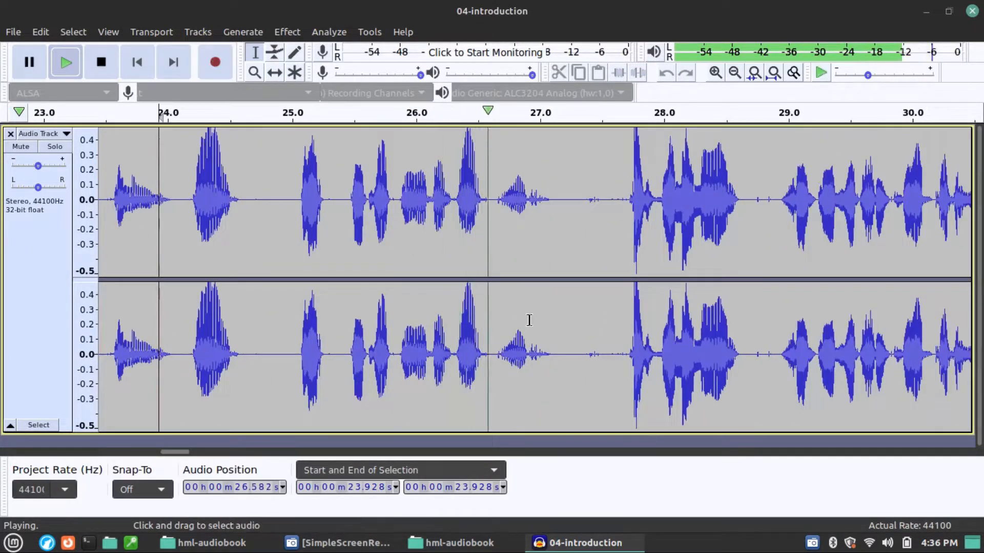
key("space")
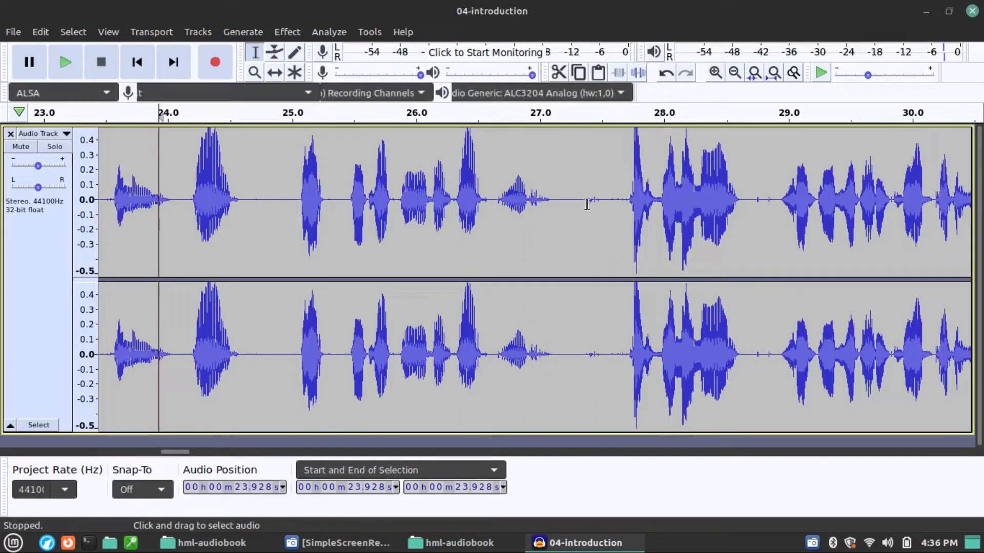
Step: Play the noise in the pause near 27.4 s, and replace the pause from 27.080 s to 27.730 s with the copied one
left_click_drag(587, 201, 627, 212)
key("space")
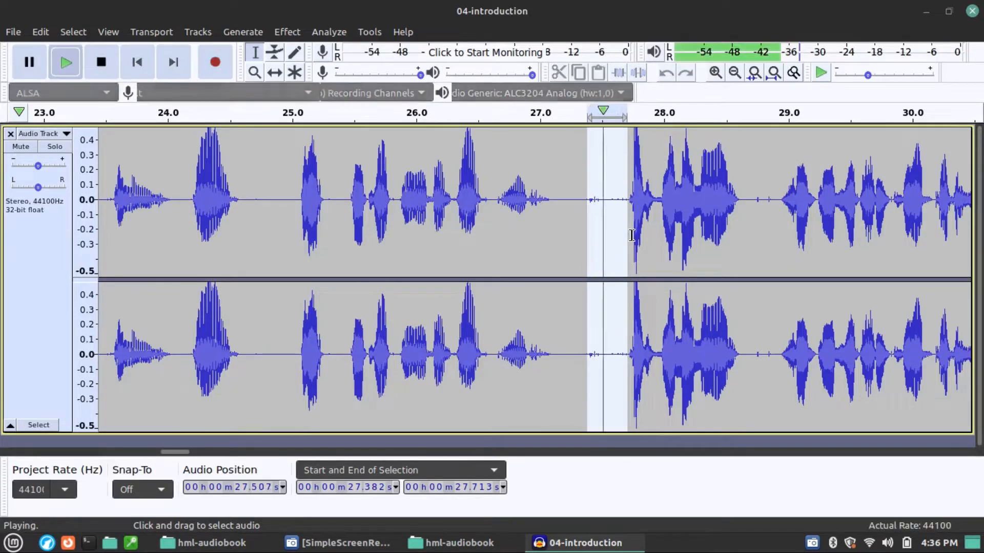
left_click(554, 221)
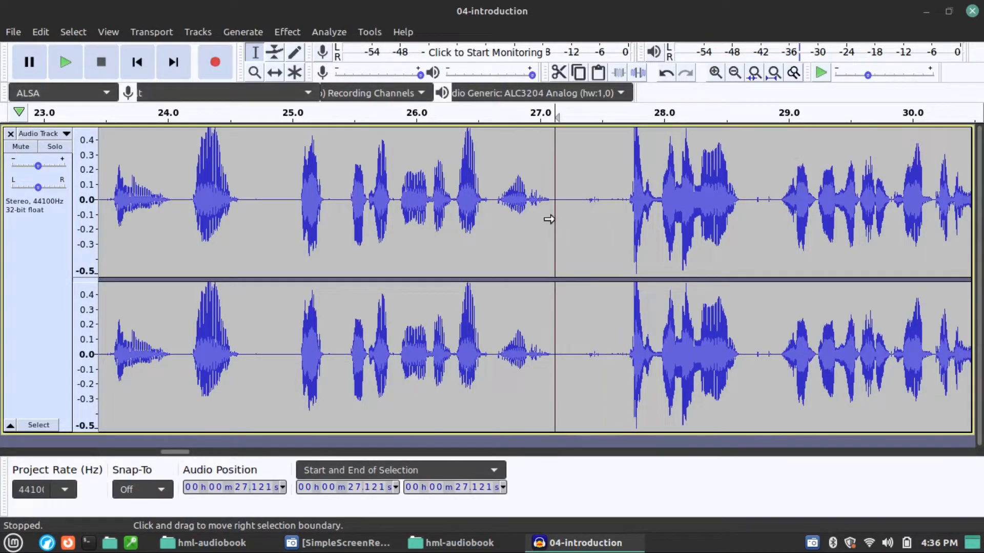
left_click_drag(550, 219, 630, 230)
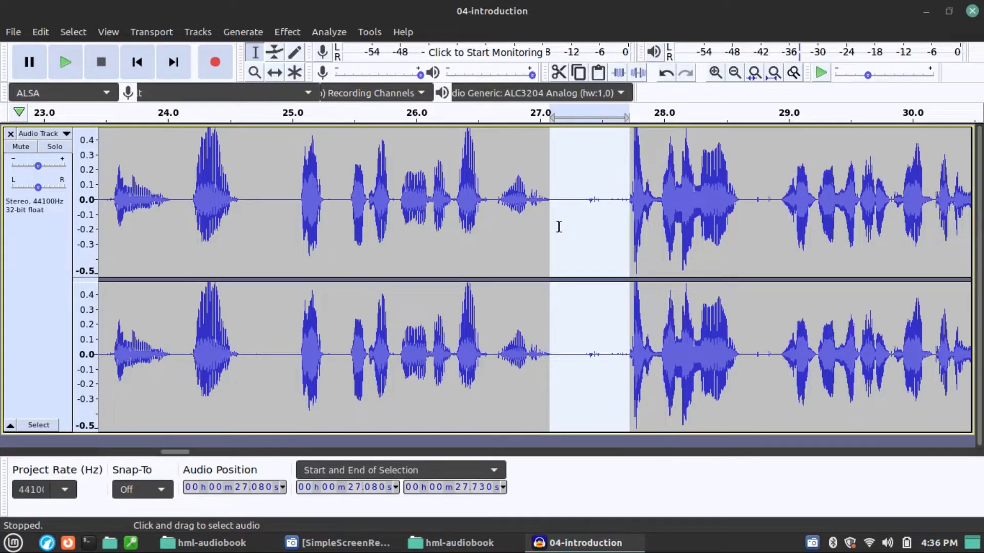
key("ctrl+v")
Step: Play the recording from 26.575 s to check the replaced pause and listen on to the short pause near 28.5 s
left_click(487, 228)
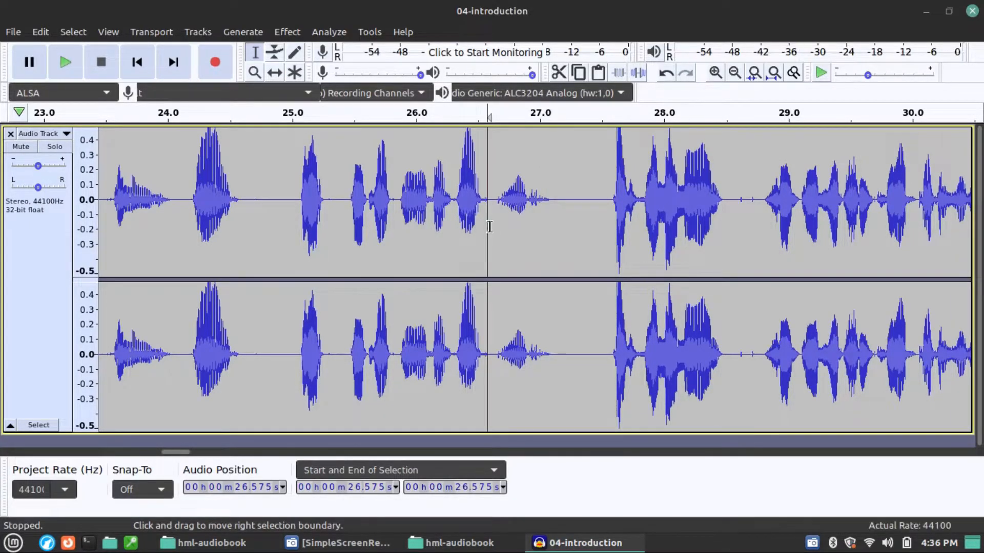
key("space")
scroll(564, 248, "down", 2)
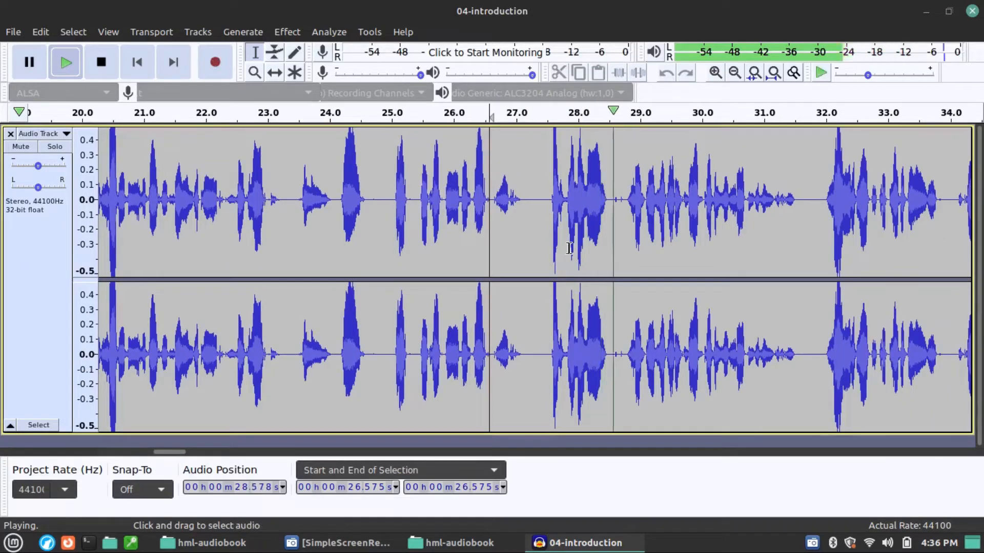
key("space")
Step: Replace the noisy pause from 28.472 s to 28.804 s with the copied one, and shorten it by deleting 28.709 s to 28.989 s
scroll(615, 208, "up", 3)
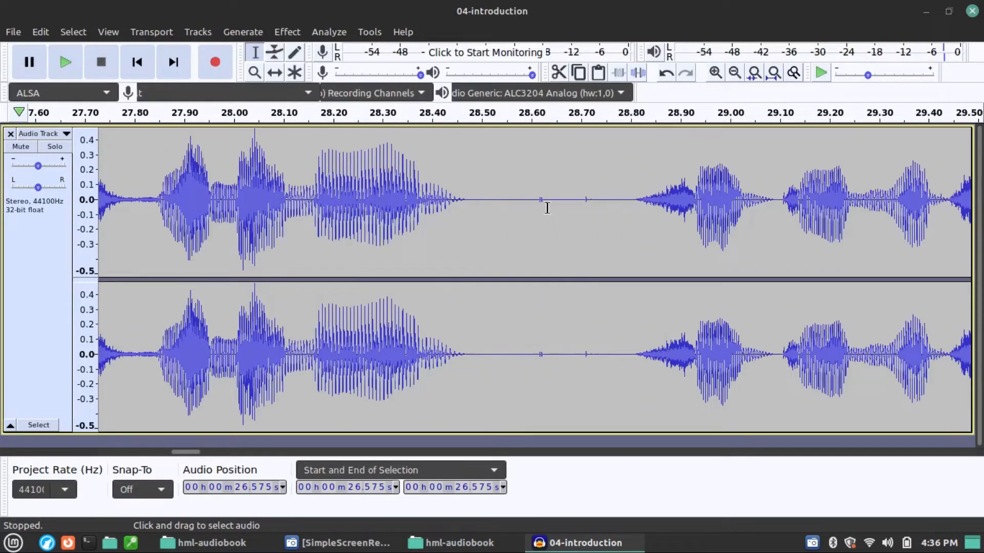
left_click_drag(468, 215, 632, 231)
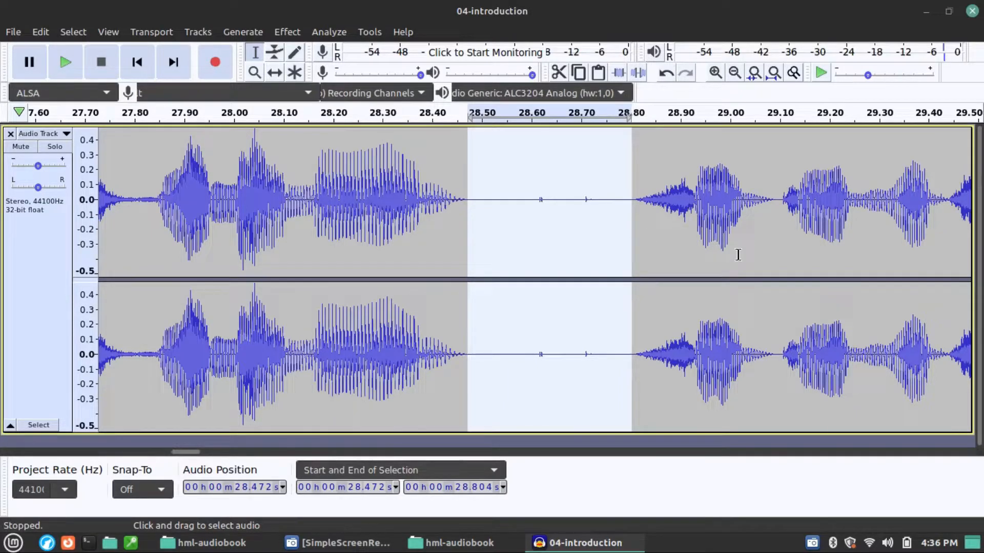
key("space")
key("ctrl+v")
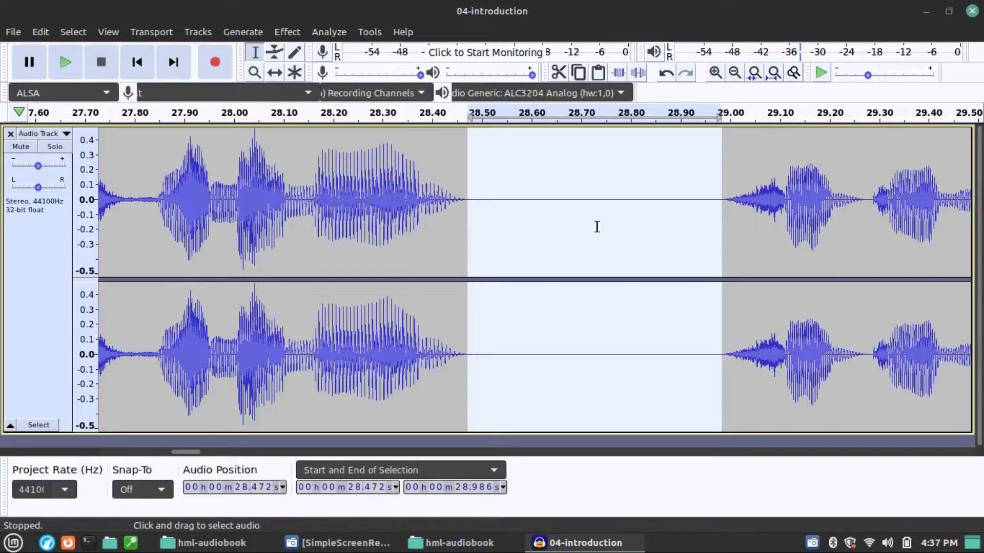
left_click_drag(584, 227, 724, 229)
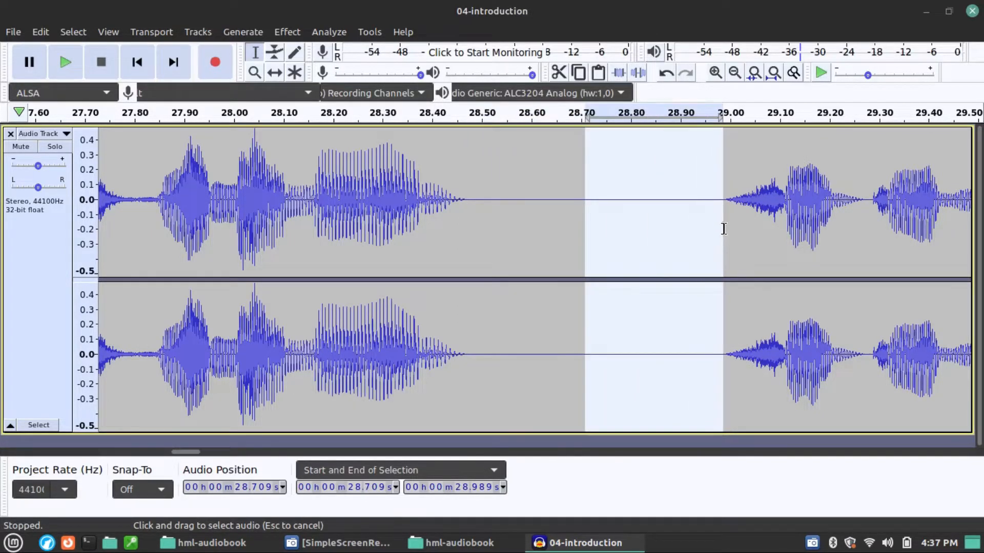
key("Delete")
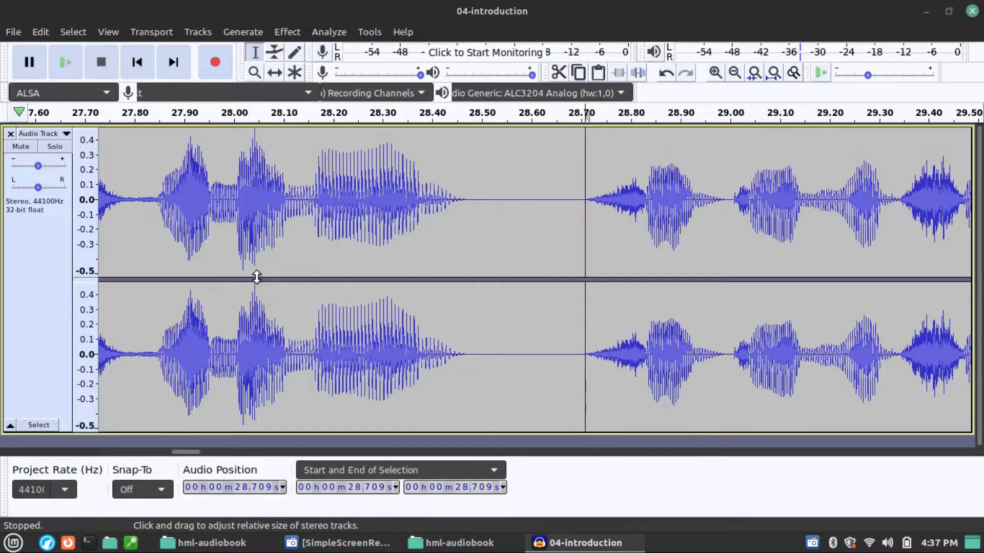
Step: Play the recording from 24.889 s to check the edited pauses and listen on to the pause near 33.8 s
scroll(257, 276, "down", 3)
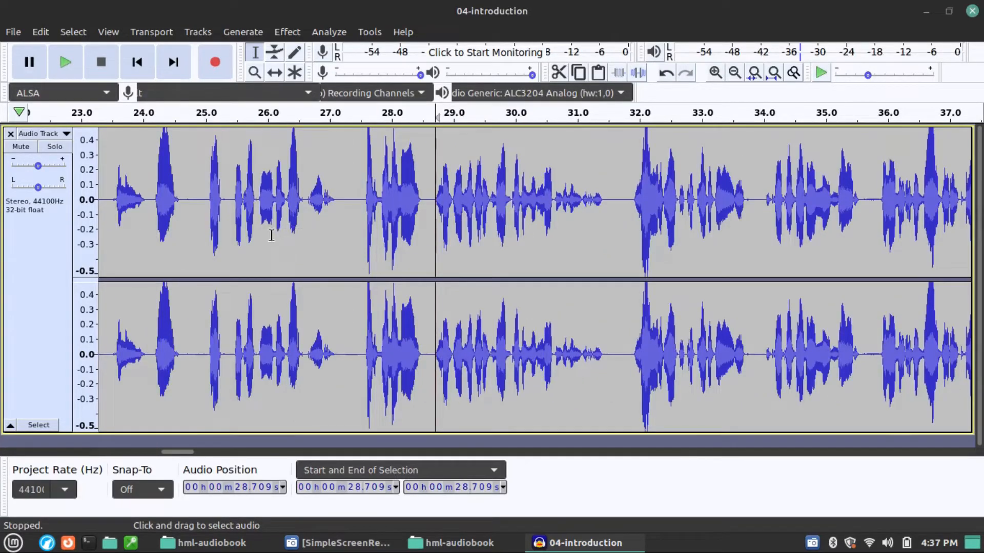
left_click(198, 225)
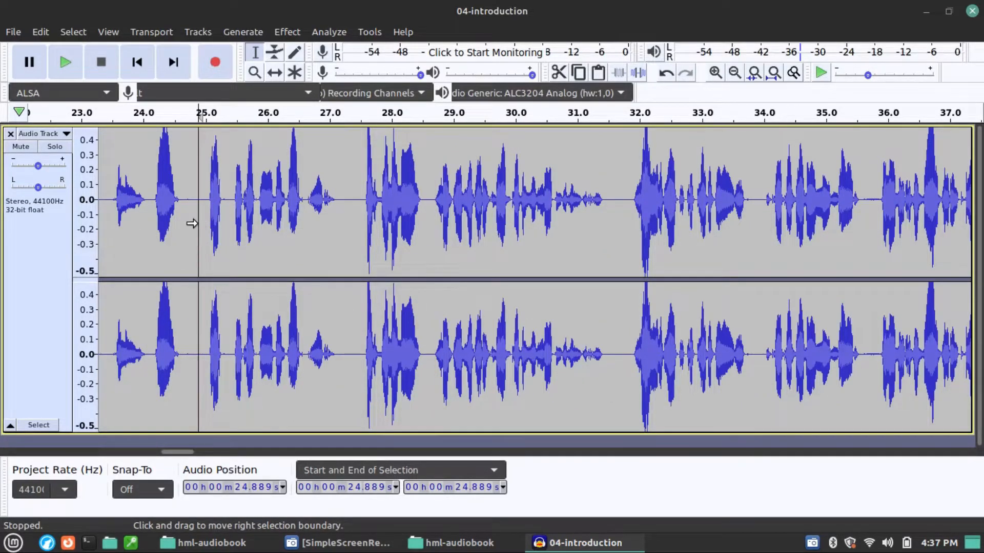
key("space")
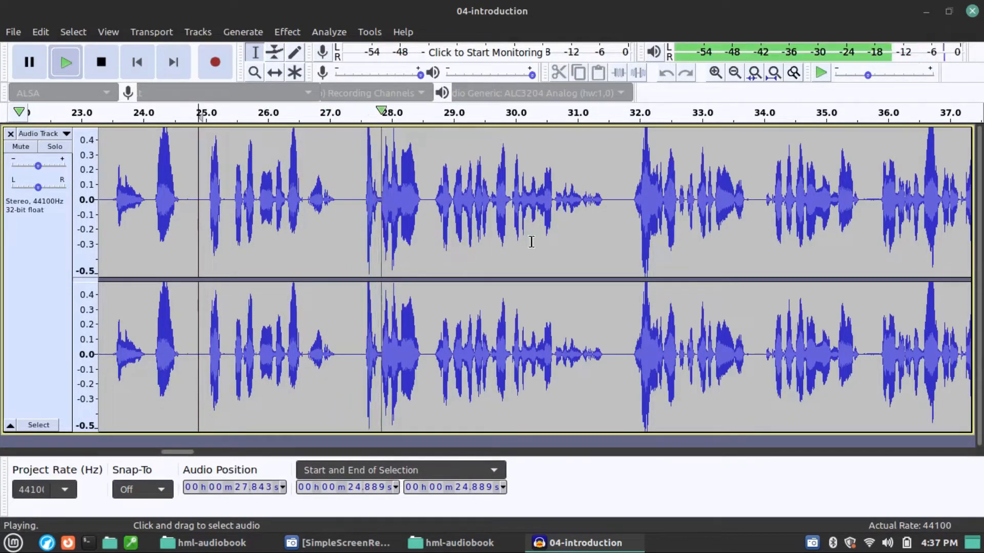
scroll(590, 244, "right", 1)
scroll(589, 244, "right", 2)
scroll(589, 243, "right", 2)
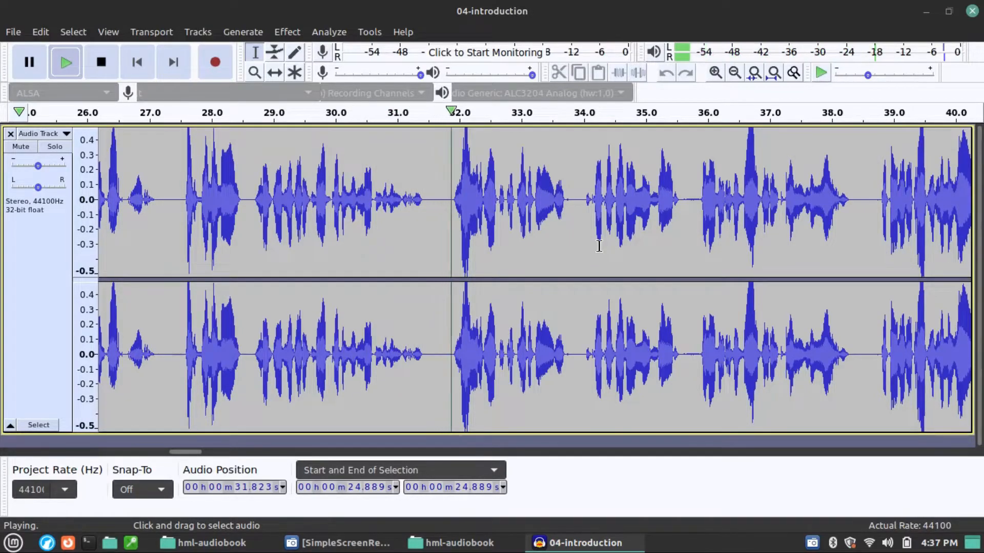
scroll(617, 256, "right", 1)
scroll(512, 271, "up", 2)
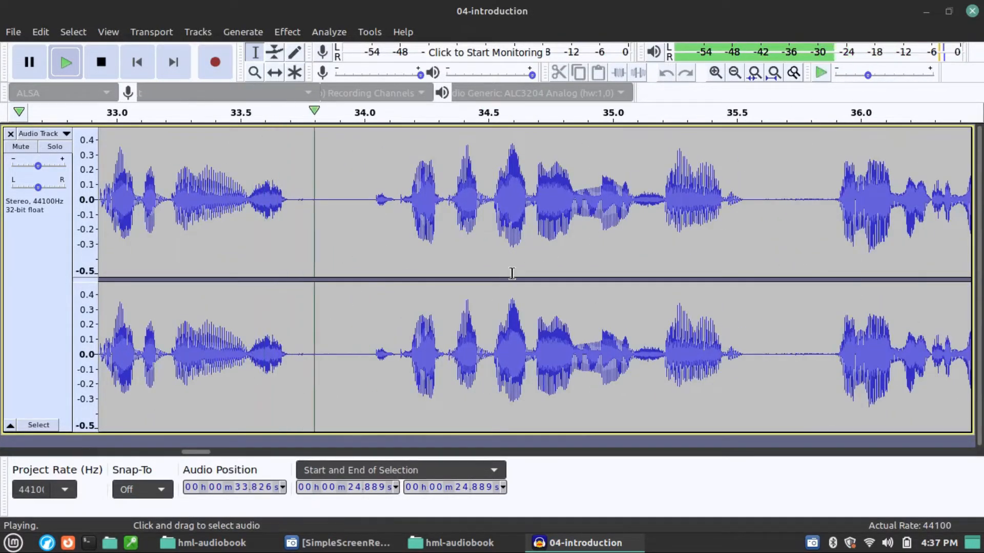
key("space")
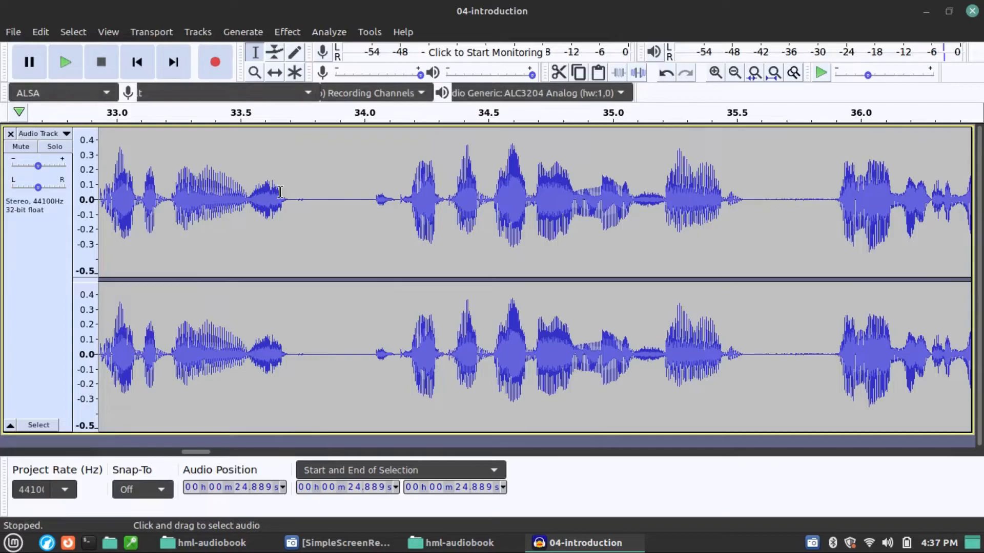
Step: Replay the pause after 33.437 s to locate its small noise, and delete the audio from 33.734 s to 33.761 s
left_click(224, 212)
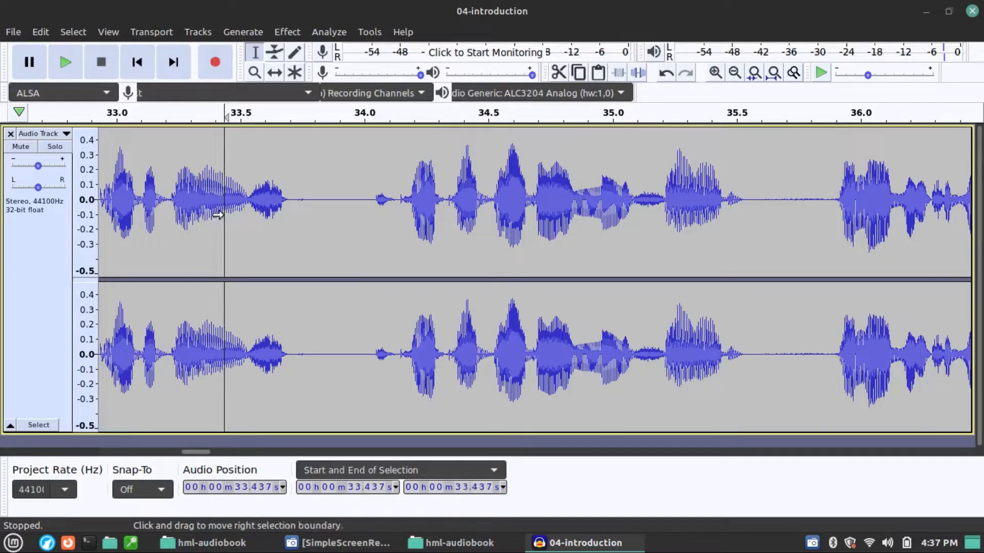
key("space")
key("space")
scroll(303, 208, "up", 1)
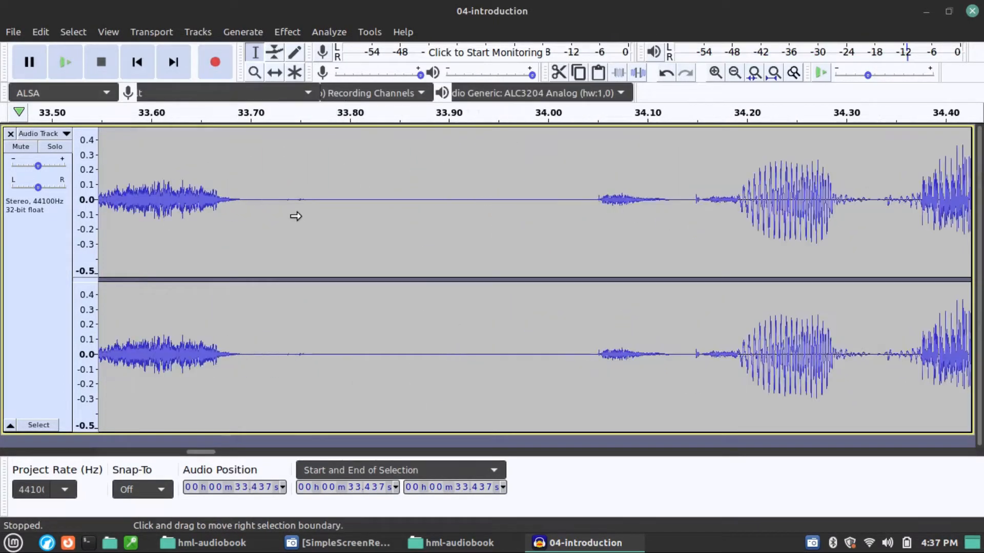
left_click(253, 210)
key("space")
key("space")
left_click_drag(284, 204, 310, 205)
key("space")
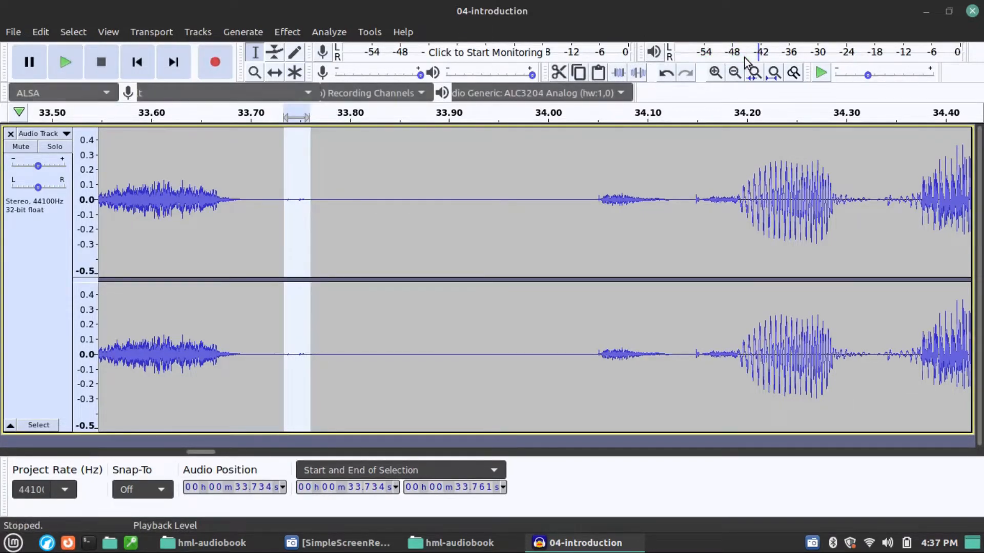
left_click(598, 115)
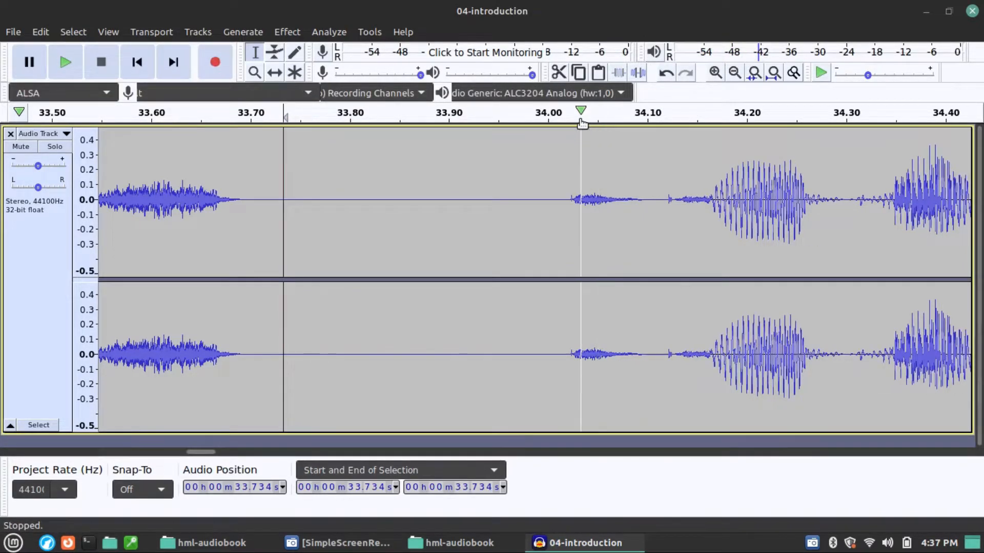
Step: Play the recording past 51 s, and replace the pause starting at 48.982 s with the copied one
scroll(685, 139, "down", 3)
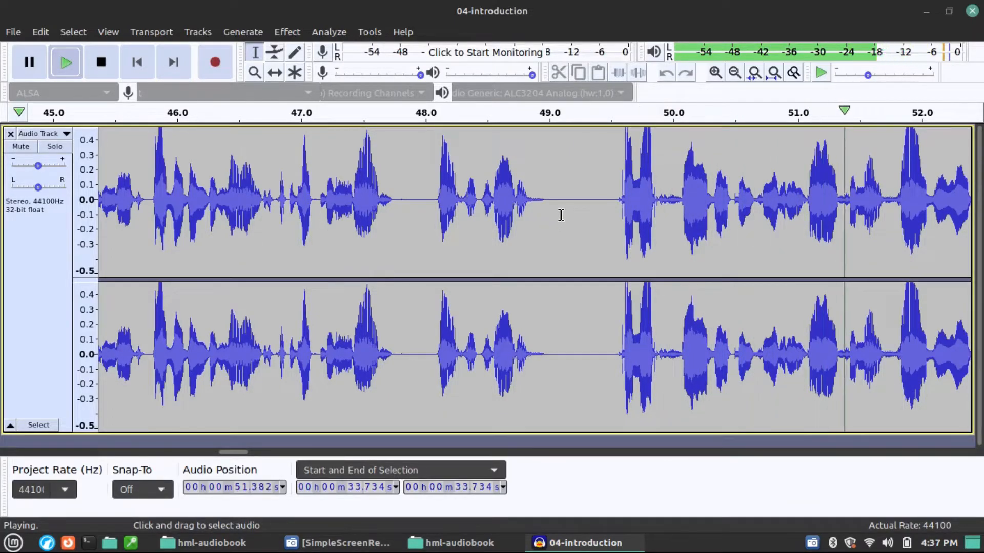
key("space")
left_click_drag(547, 216, 618, 224)
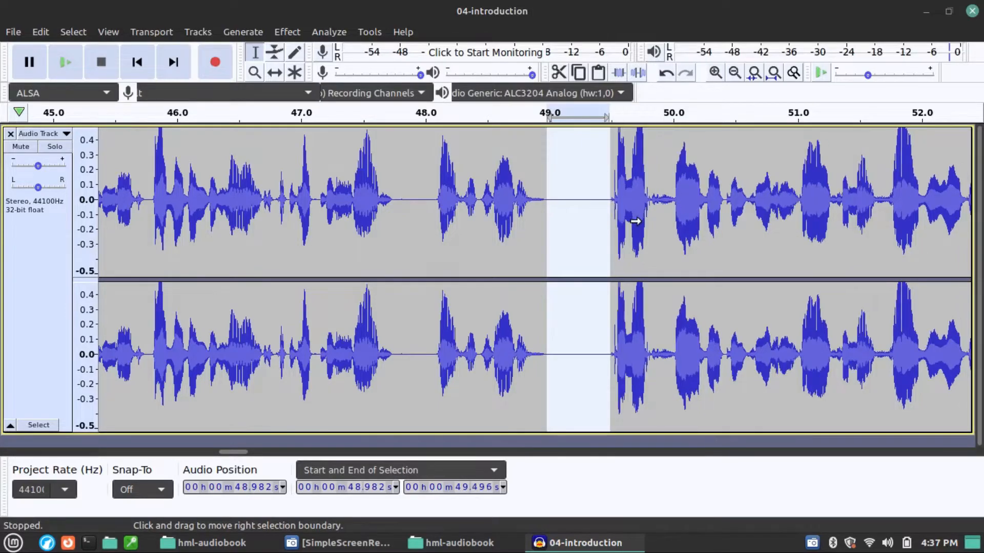
Step: Play the recording from 48.872 s to check the replaced pause and listen on to the pause near 58 s
left_click(533, 222)
key("space")
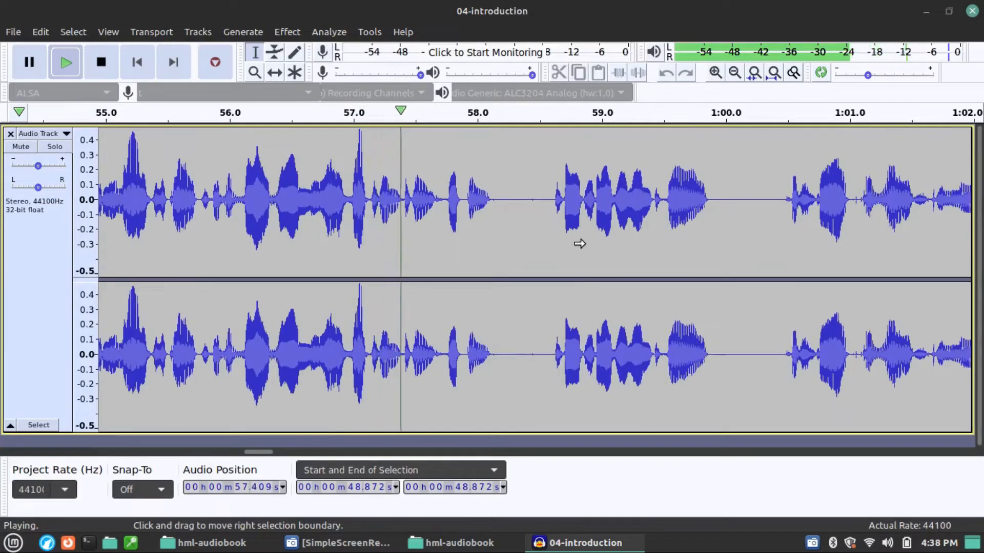
key("space")
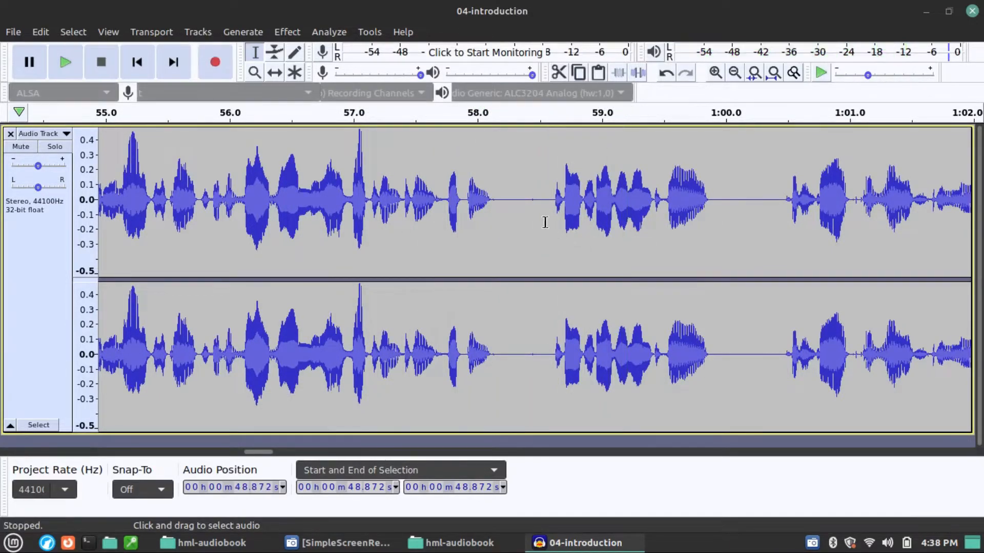
Step: Play the pause from 58.111 s to 58.632 s and replace it with the copied pause
key("ctrl+1")
key("ctrl+1")
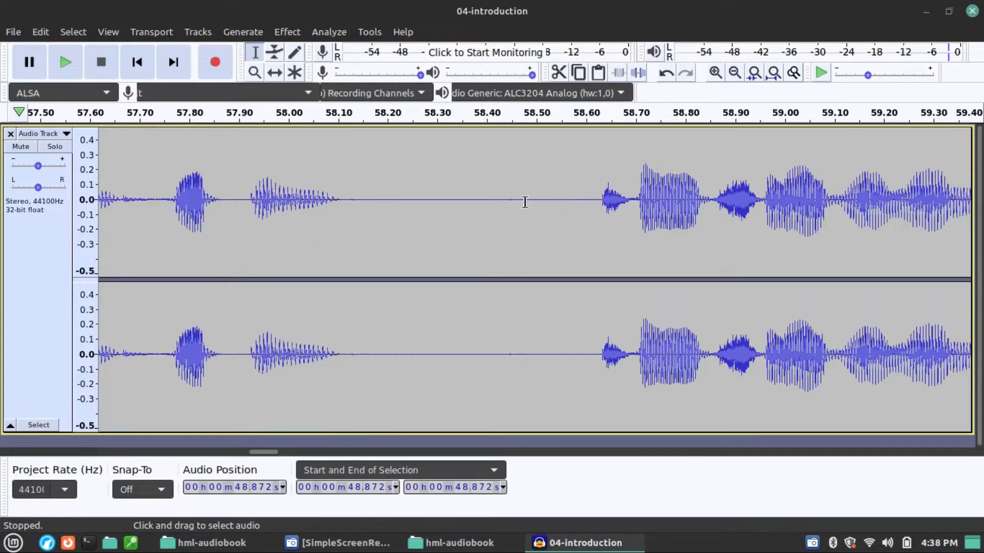
left_click_drag(342, 221, 602, 235)
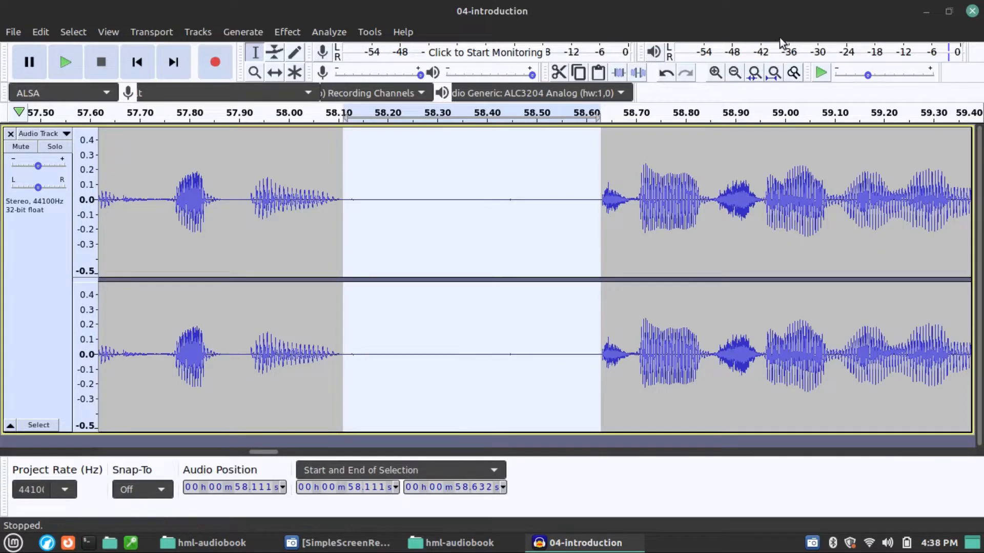
key("space")
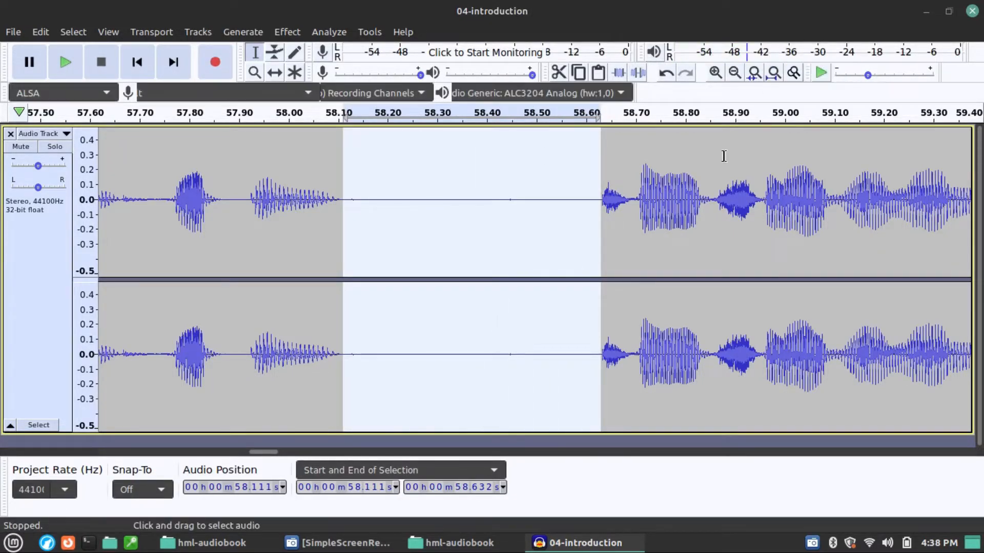
left_click(179, 257)
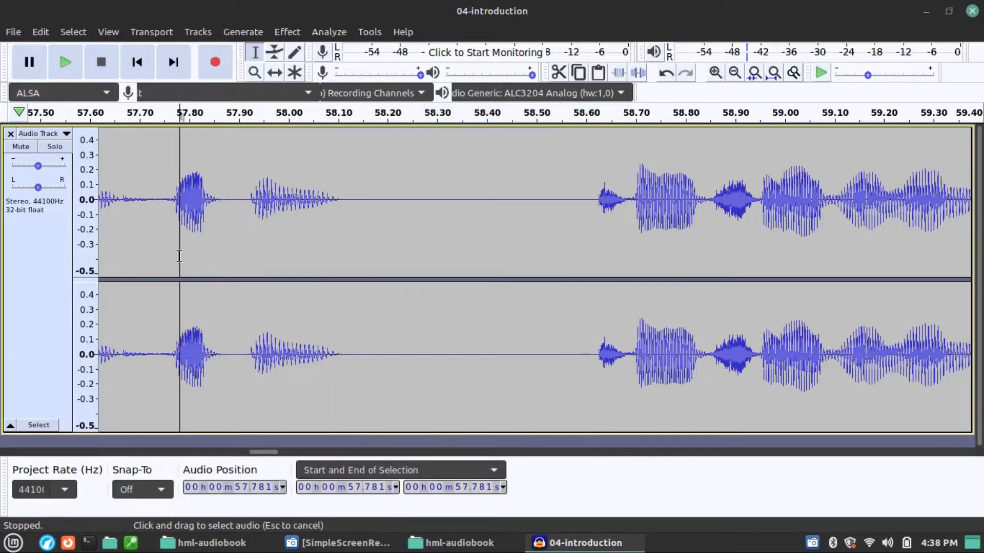
Step: Play the recording from 57.781 s to check the replaced pause and listen on past 1:03
key("space")
scroll(231, 280, "down", 4)
scroll(279, 271, "right", 2)
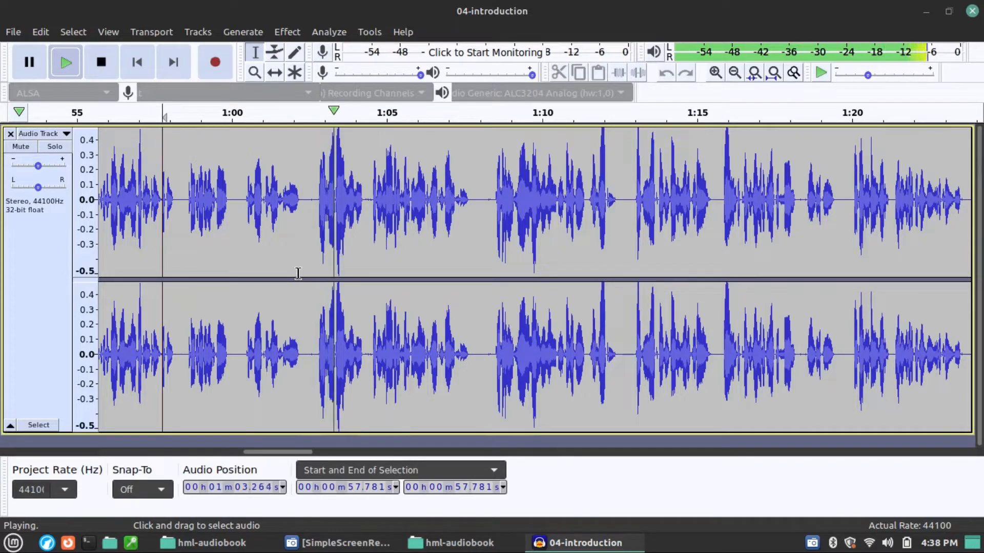
key("space")
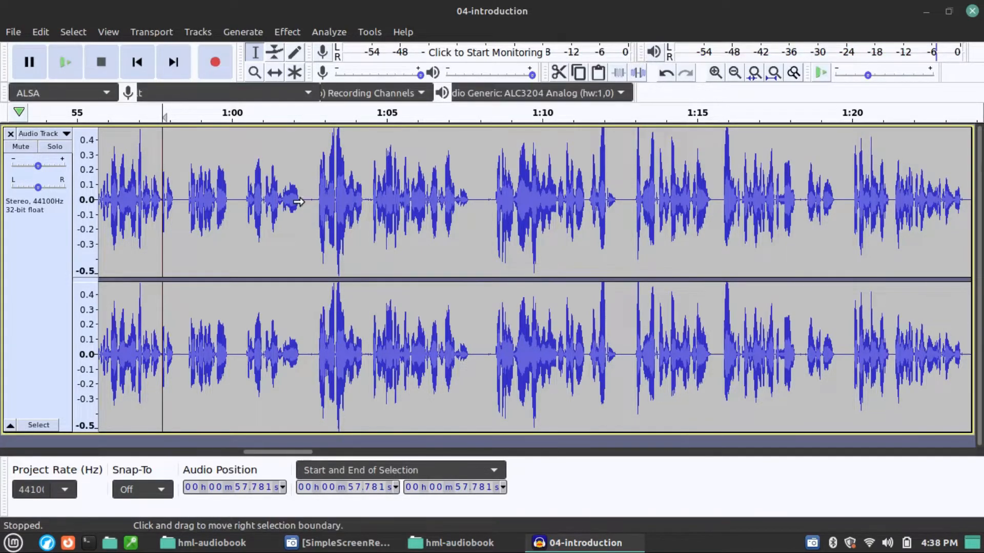
Step: Play the pause from 1:02.351 and replace the whole pause starting at 1:02.174 with the copied one
scroll(298, 201, "up", 3)
left_click(300, 202)
key("space")
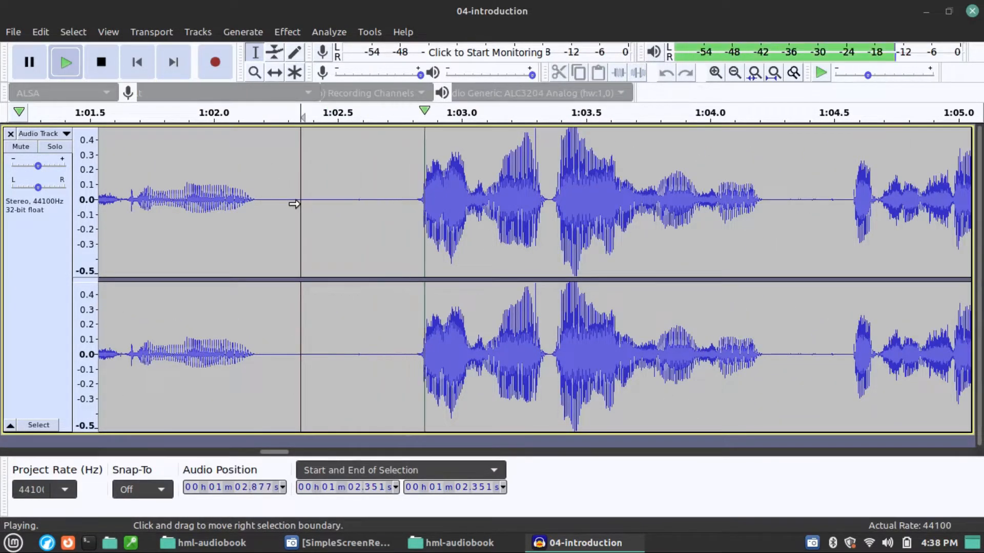
key("space")
left_click_drag(258, 210, 413, 215)
key("ctrl+r")
scroll(370, 246, "down", 1)
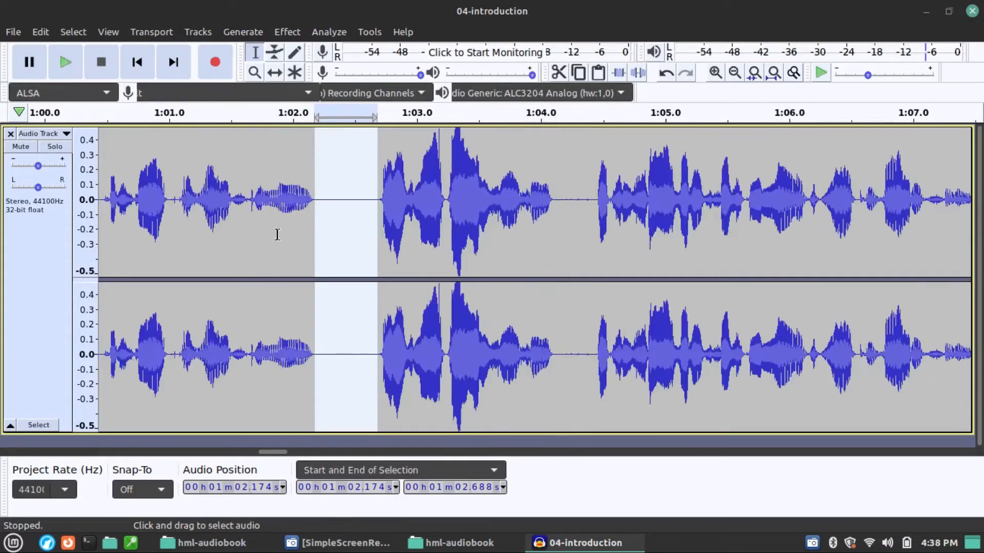
Step: Play the recording from 1:01.118 to check the replaced pause and listen on to the pause after 1:04
left_click(183, 232)
key("space")
scroll(297, 246, "right", 2)
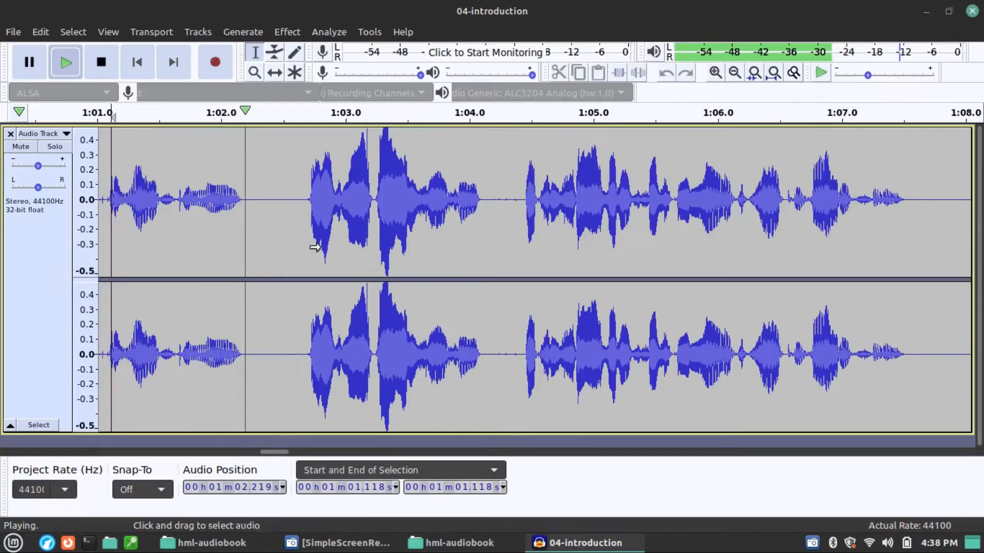
scroll(326, 253, "down", 1)
scroll(327, 253, "right", 4)
scroll(330, 253, "right", 2)
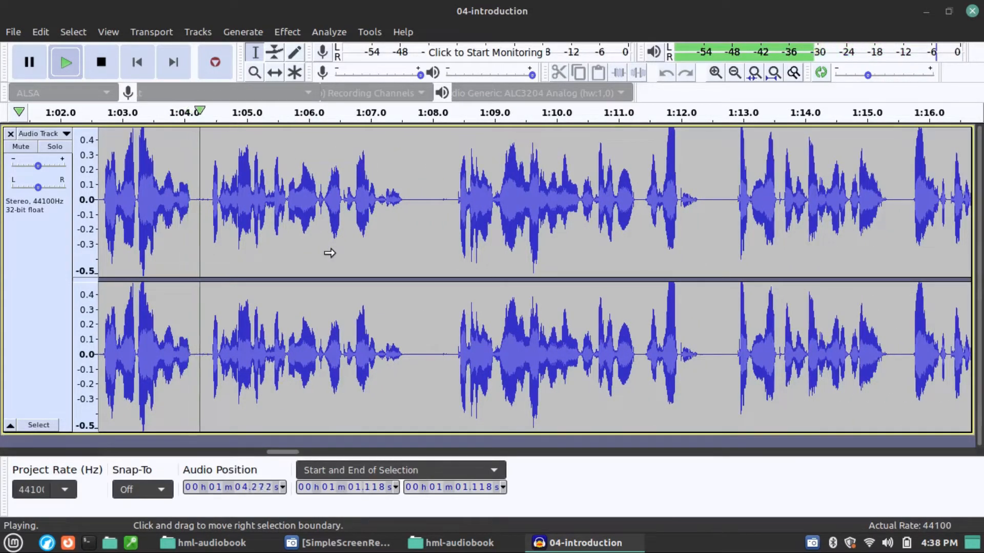
key("space")
Step: Replace the pause from 1:04.100 to 1:04.456 with the copied pause and shorten it by deleting its audio from 1:04.350 onward
scroll(176, 225, "up", 3)
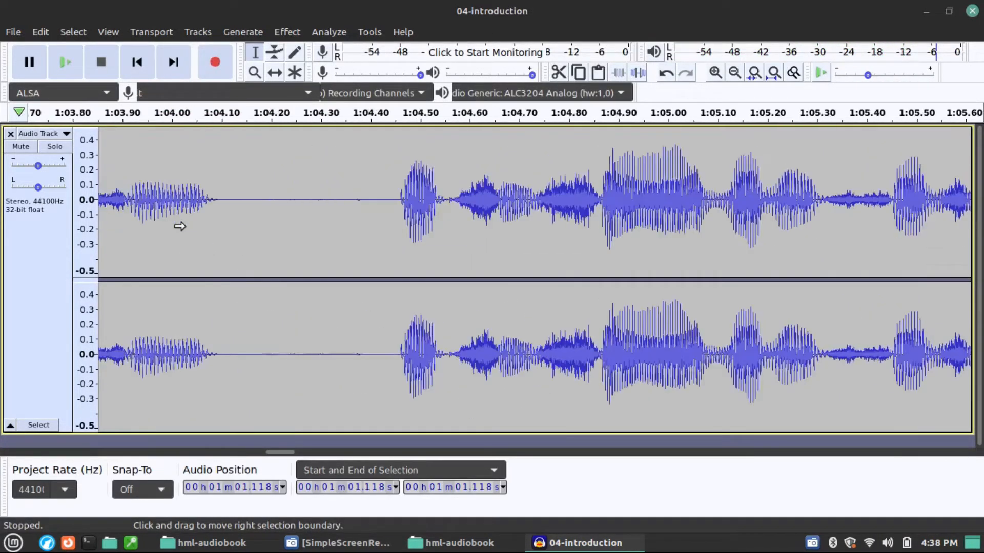
left_click_drag(221, 214, 397, 214)
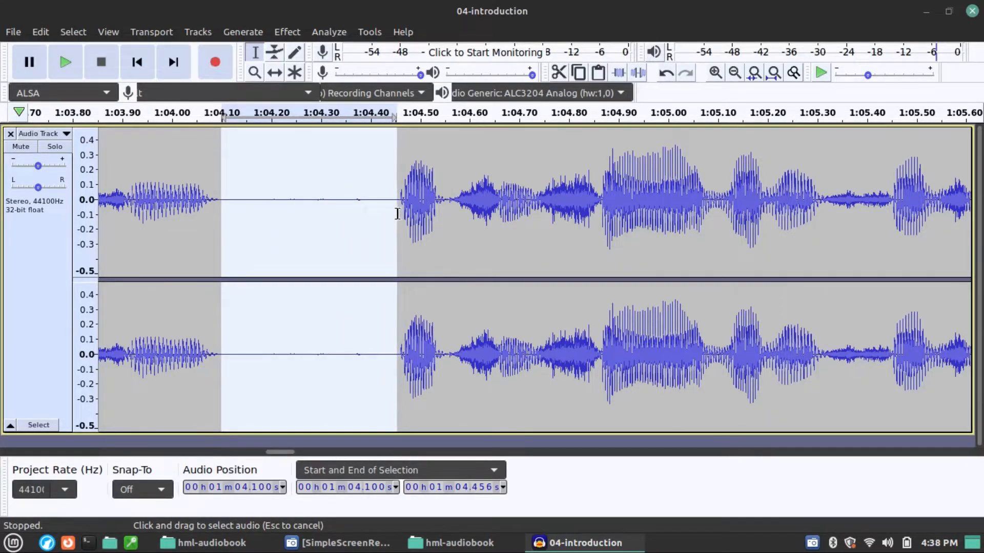
key("space")
key("space")
key("ctrl+v")
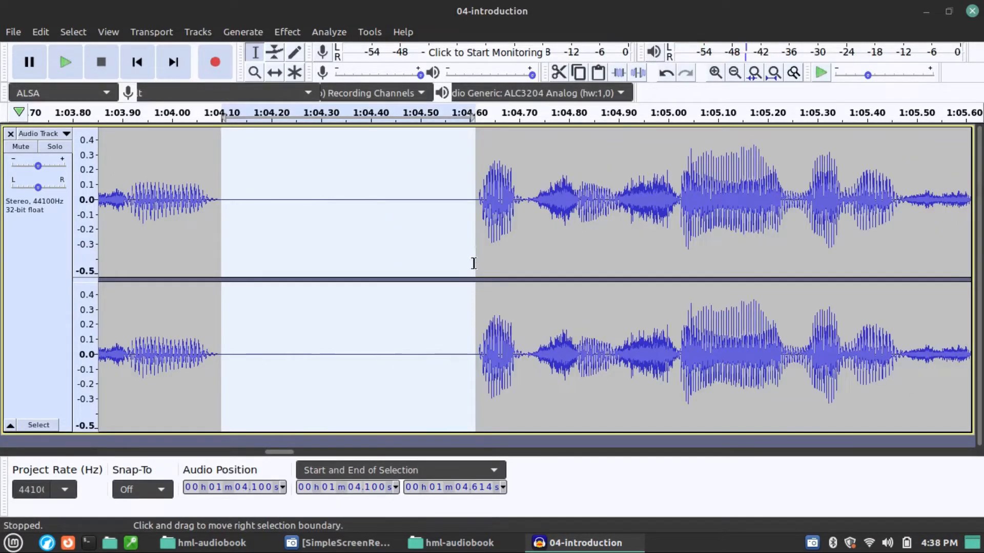
left_click_drag(346, 222, 475, 259)
key("Delete")
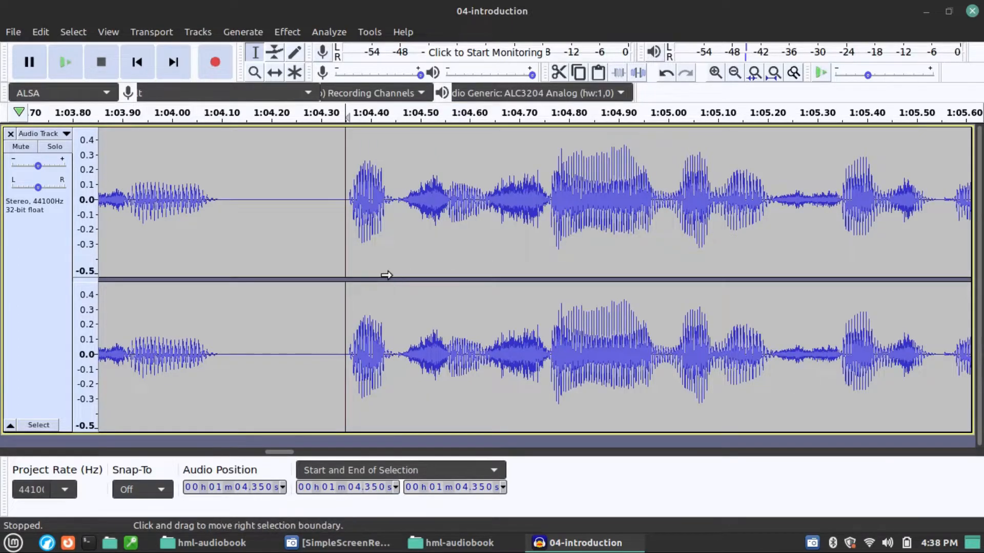
Step: Play the recording from 1:03.386 to check the shortened pause and listen on to the pause after 1:07
scroll(385, 275, "down", 1, "ctrl")
left_click(131, 235)
key("space")
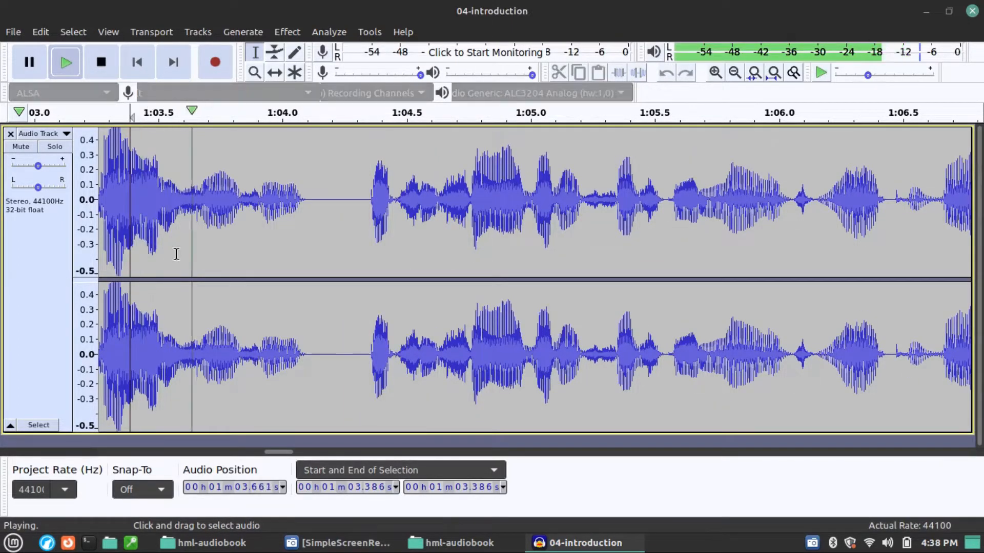
scroll(211, 261, "down", 2, "ctrl")
scroll(411, 232, "down", 4, "shift")
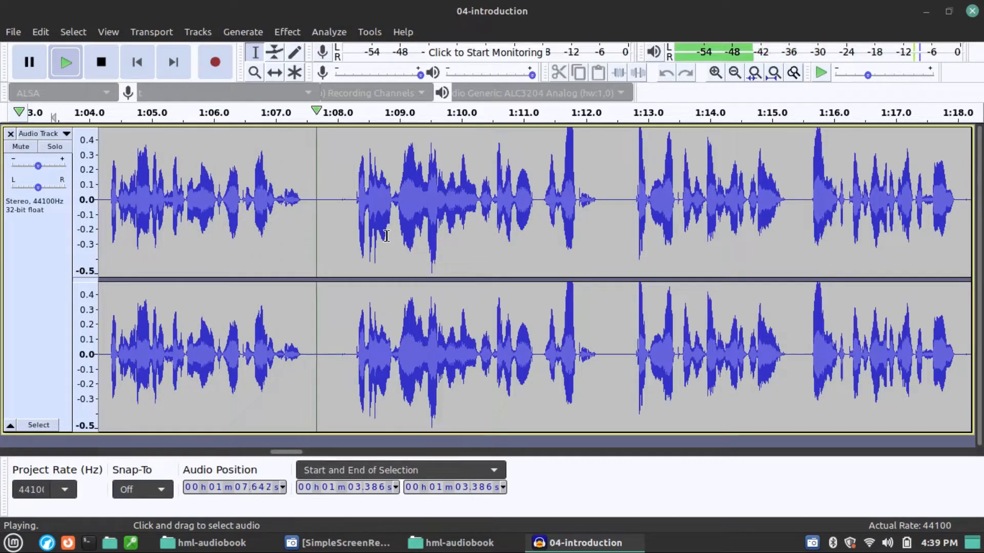
key("space")
Step: Play the pause from 1:07.419 to 1:08.278 and replace it with the copied pause
left_click_drag(301, 205, 354, 211)
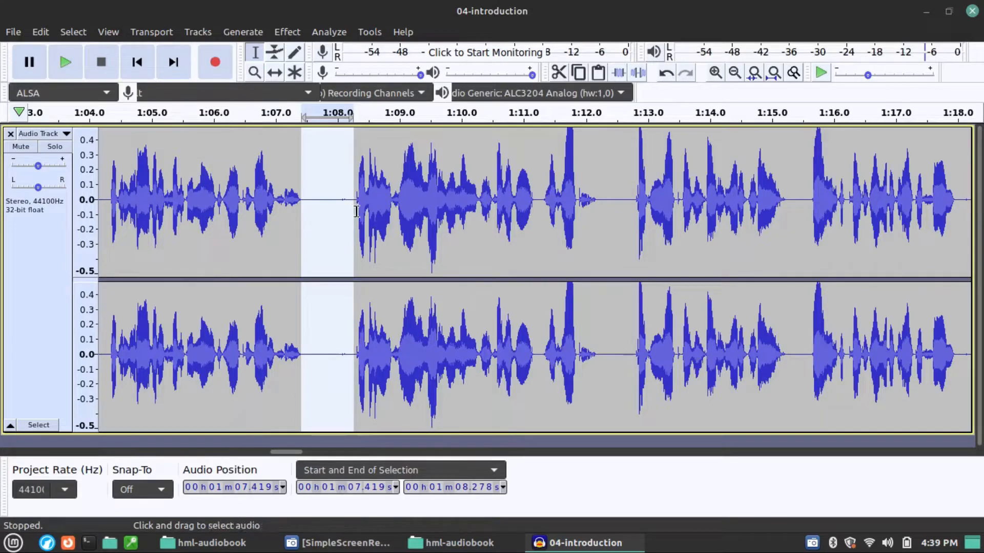
key("space")
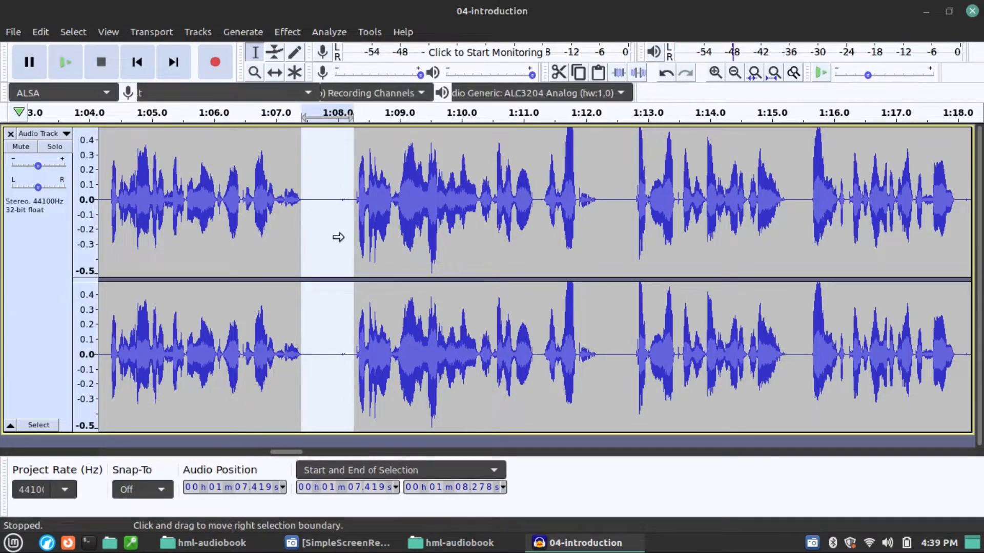
key("Delete")
Step: Play the recording from 1:06.397 to check the replaced pause and listen on past 1:18
left_click(238, 186)
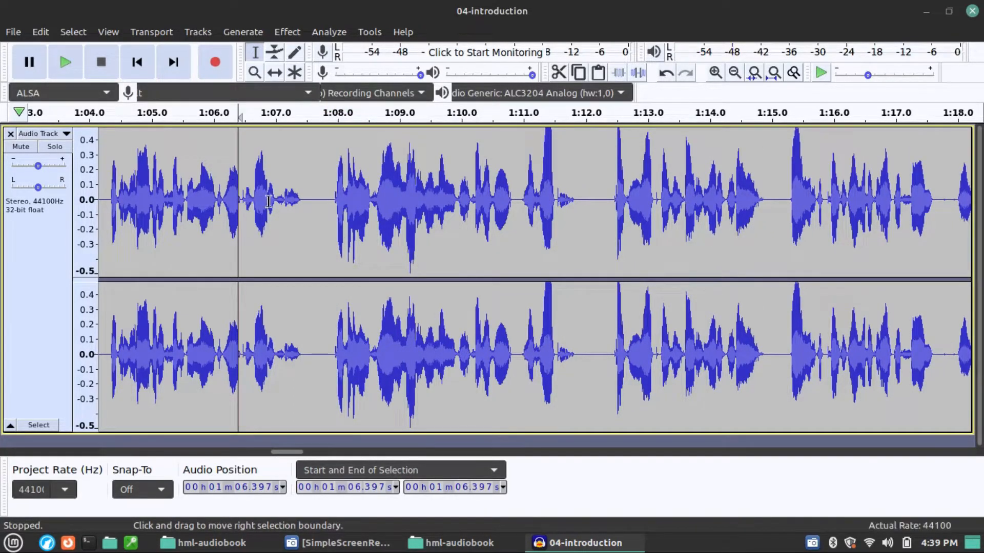
key("space")
scroll(433, 216, "right", 1)
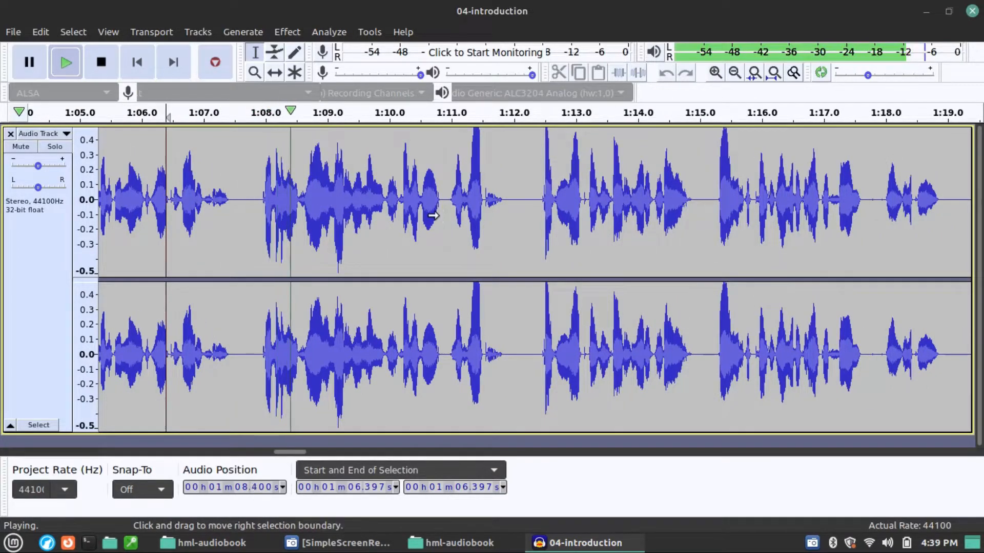
scroll(433, 215, "right", 3)
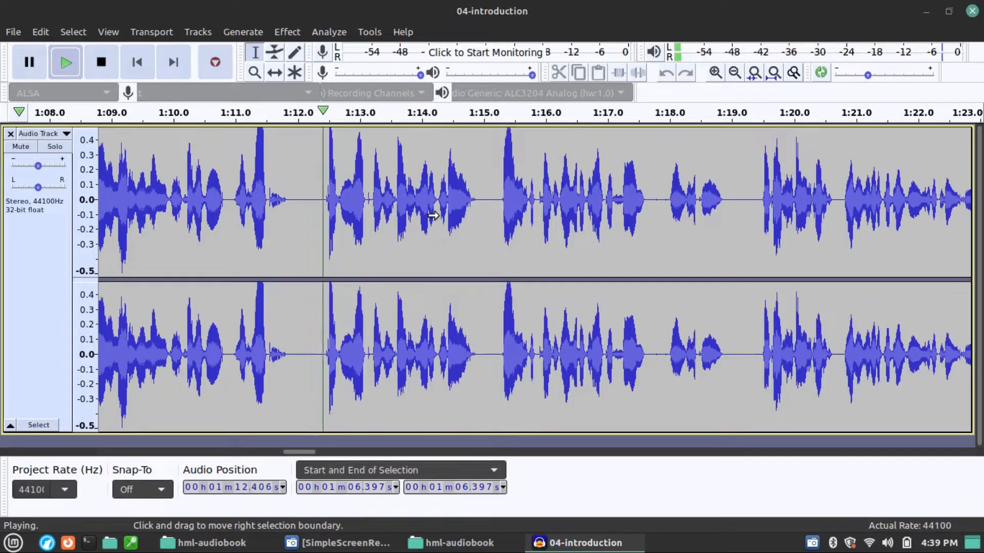
scroll(433, 215, "right", 1)
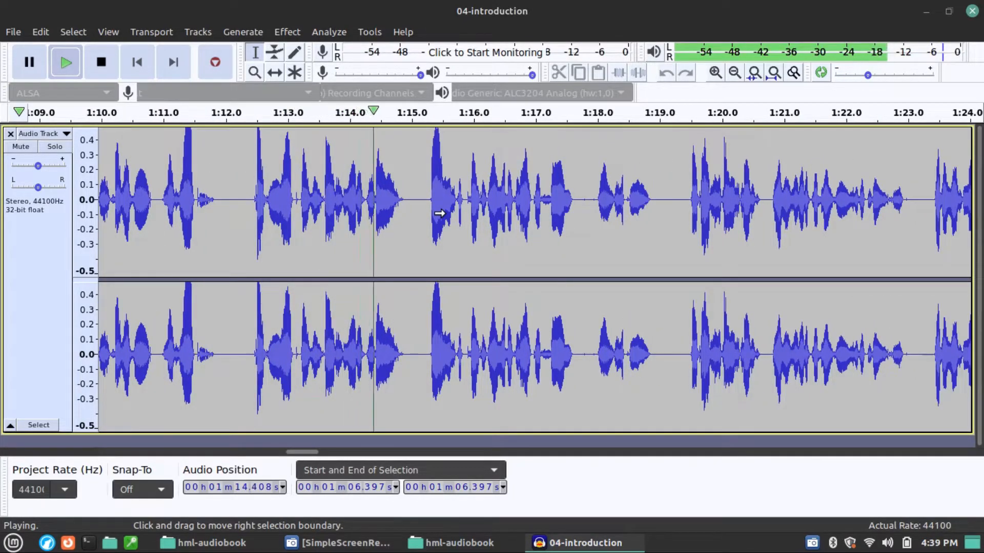
scroll(440, 213, "right", 2)
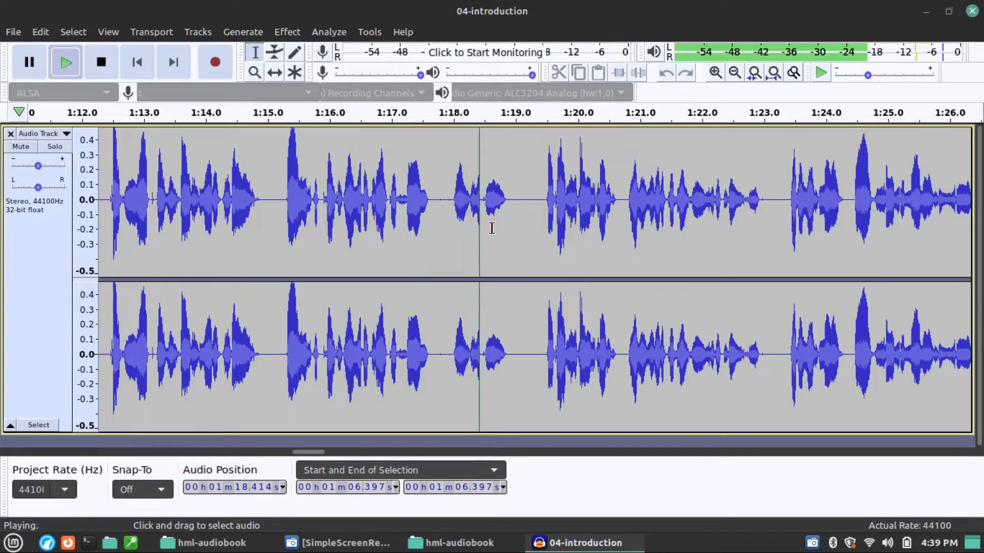
key("space")
Step: Replace the pause from about 1:17.6 to 1:18.0 with the copied pause and delete its excess length
scroll(431, 210, "up", 2)
left_click_drag(408, 207, 523, 221)
key("ctrl+v")
key("Delete")
Step: Play the recording from 1:16.489 to check the edited pause and listen on past 1:23
left_click(133, 224)
key("space")
key("ctrl+3")
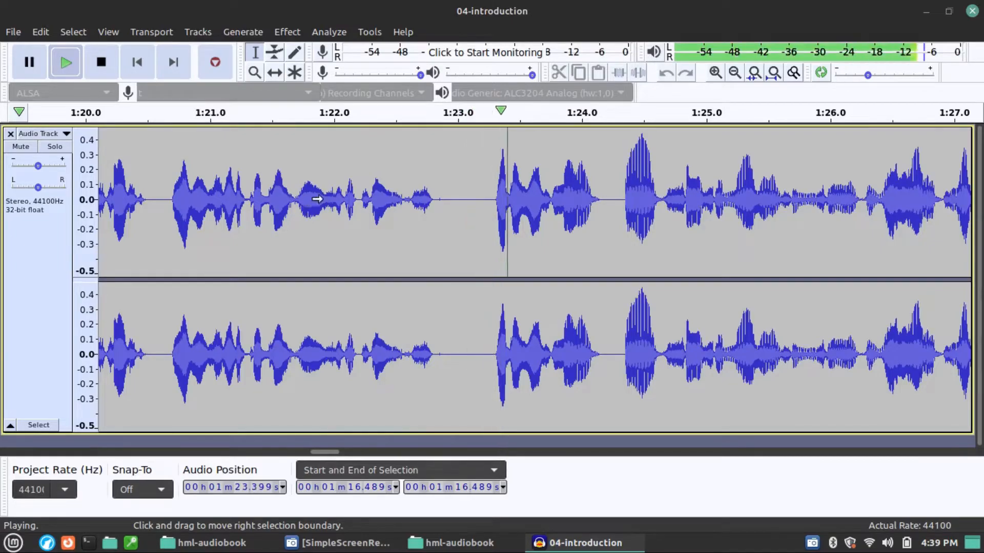
key("space")
Step: Replace the pause just before 1:23 with the copied pause and delete its excess length
left_click_drag(437, 205, 472, 209)
key("ctrl+v")
key("Delete")
Step: Play the recording from 1:21.955 to check the edited pause and listen on to the pause after 1:33
left_click(328, 211)
key("space")
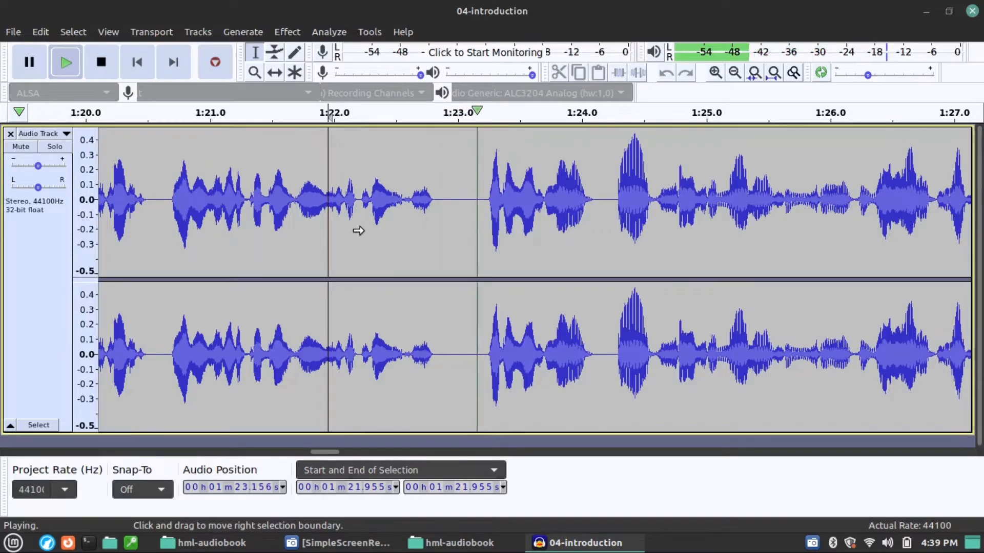
scroll(359, 233, "right", 5)
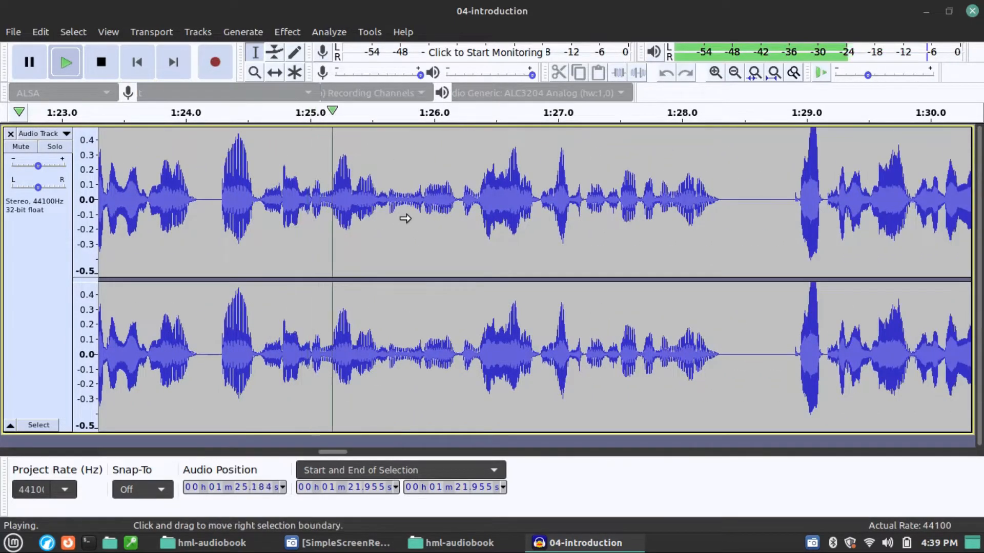
scroll(404, 215, "down", 2, "ctrl")
scroll(410, 215, "right", 5)
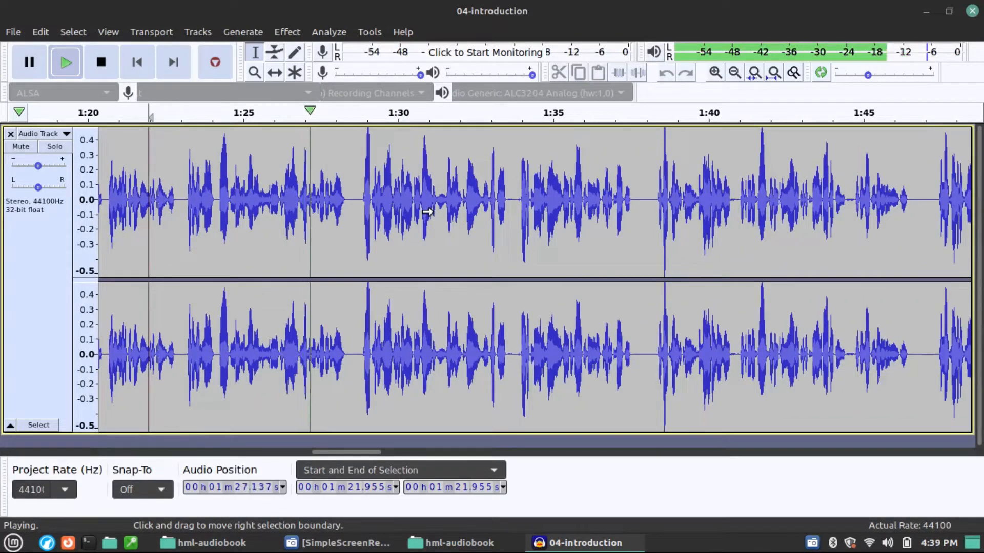
scroll(427, 212, "right", 4)
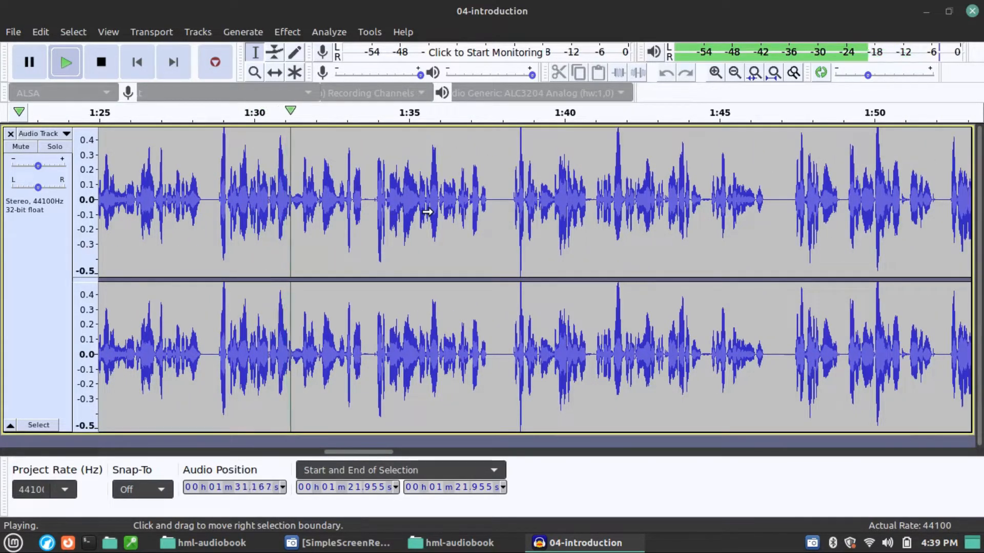
scroll(405, 214, "up", 2, "ctrl")
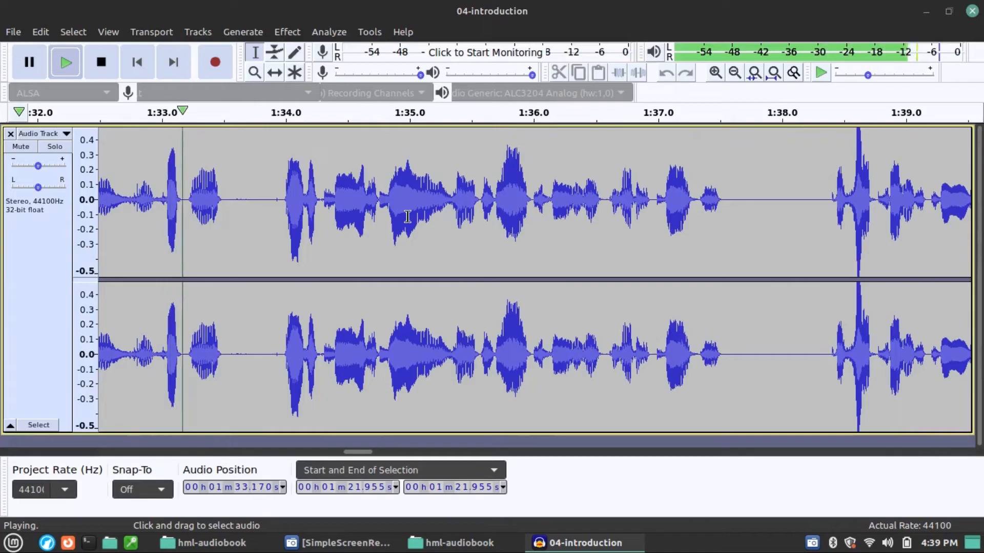
key("space")
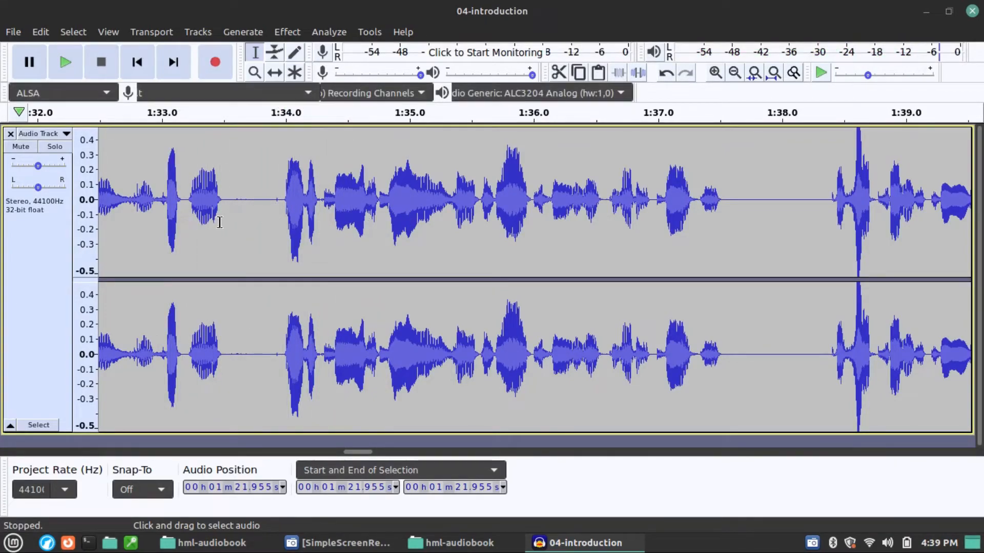
Step: Play the pause from 1:33.501 and replace the audio from 1:33.486 to 1:33.987 with the copied pause
left_click(223, 211)
key("space")
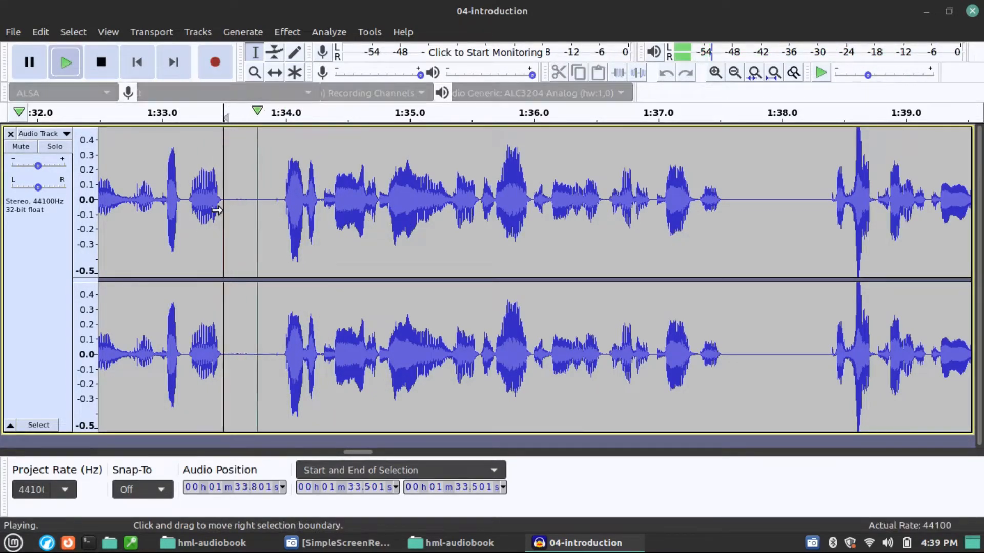
key("space")
scroll(219, 217, "up", 1, "ctrl")
scroll(220, 221, "up", 1, "ctrl")
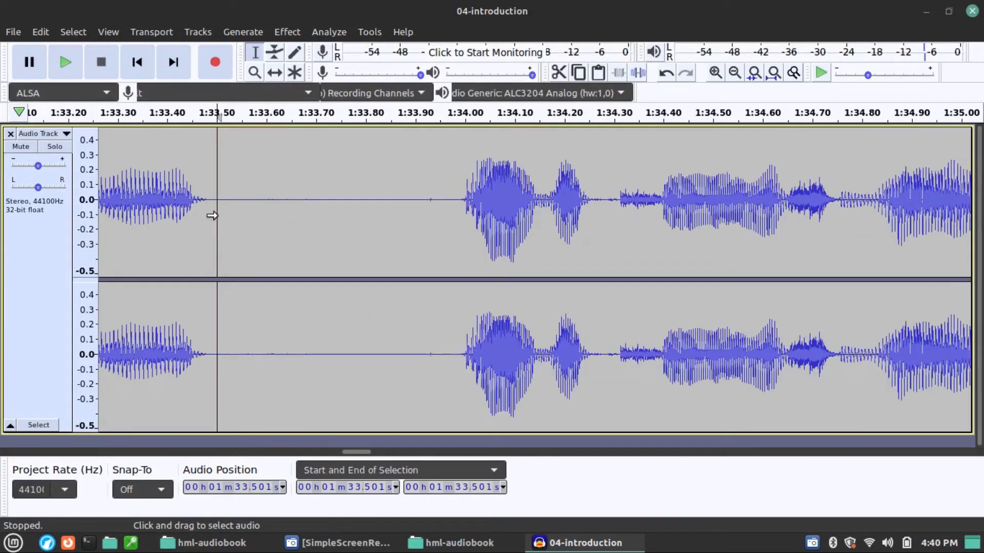
left_click_drag(209, 212, 458, 205)
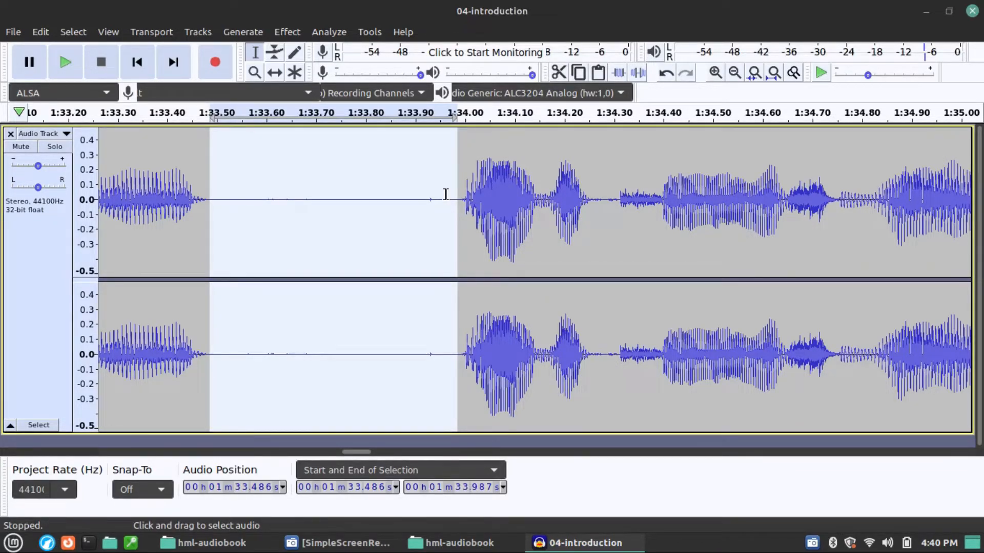
key("ctrl+v")
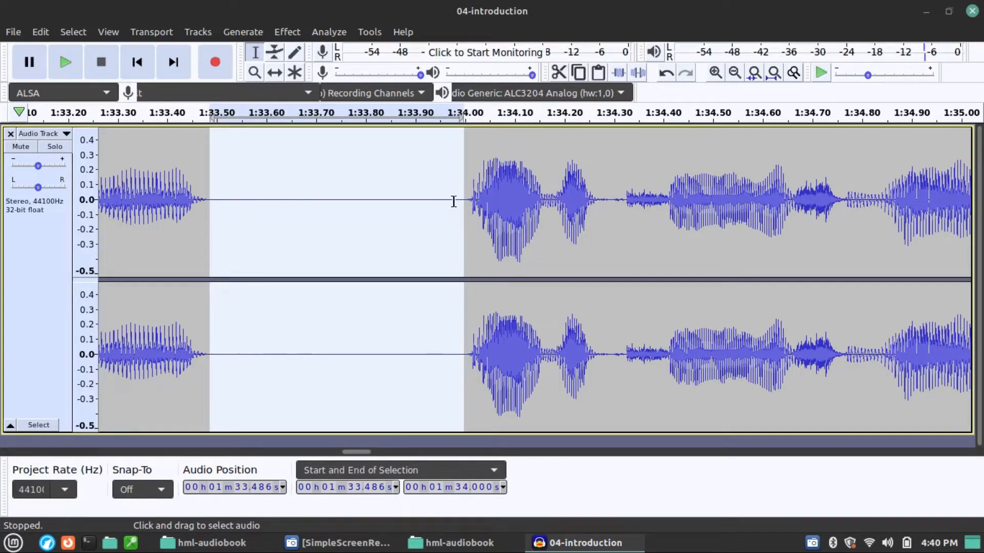
scroll(439, 214, "down", 1, "ctrl")
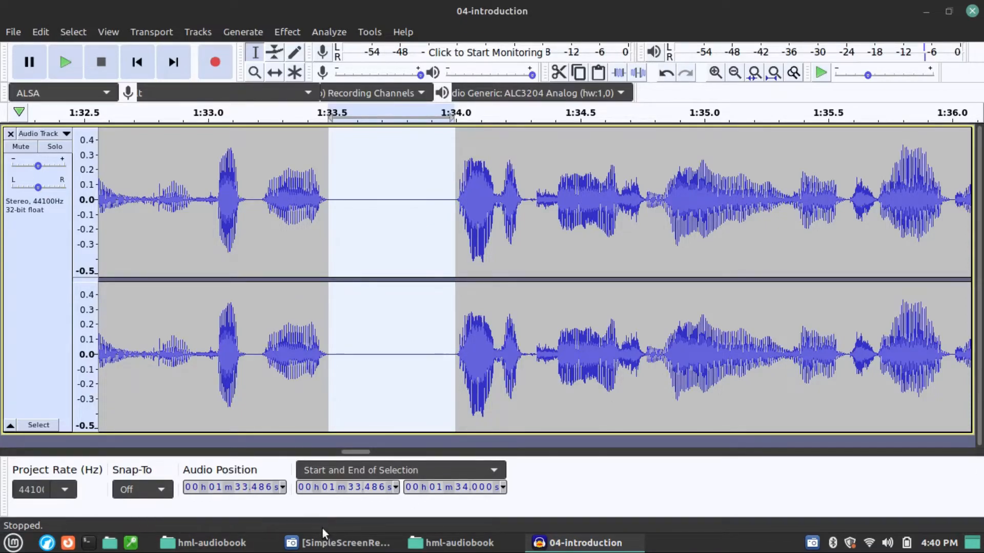
mouse_move(337, 549)
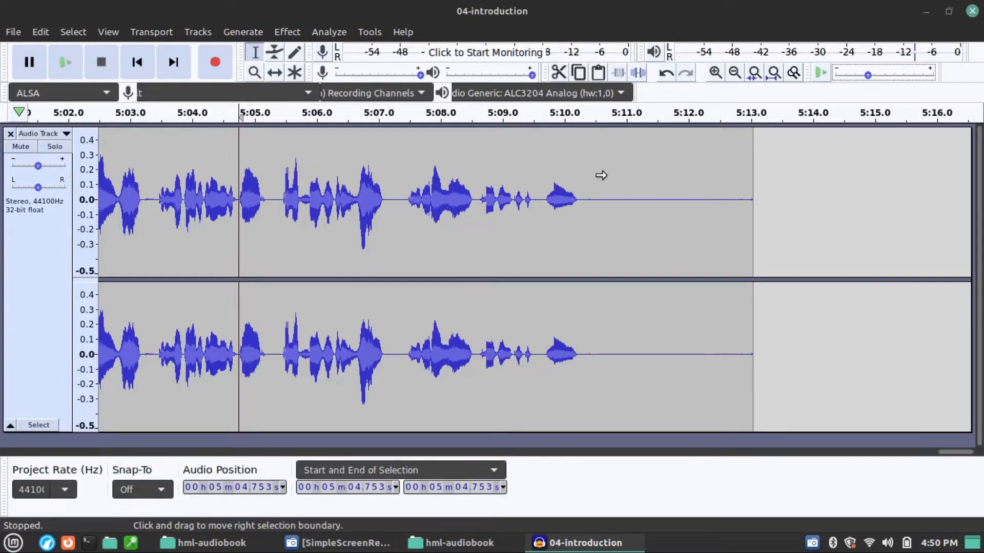
Step: Play the closing silence from 5:10.294 to 5:10.747 and delete that stretch
scroll(528, 174, "down", 2, "ctrl")
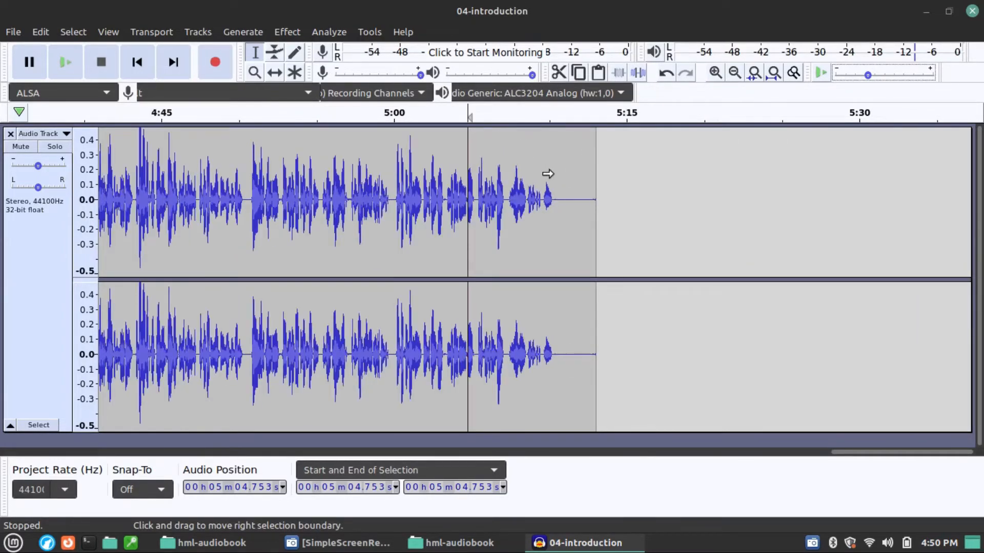
scroll(564, 185, "up", 3, "ctrl")
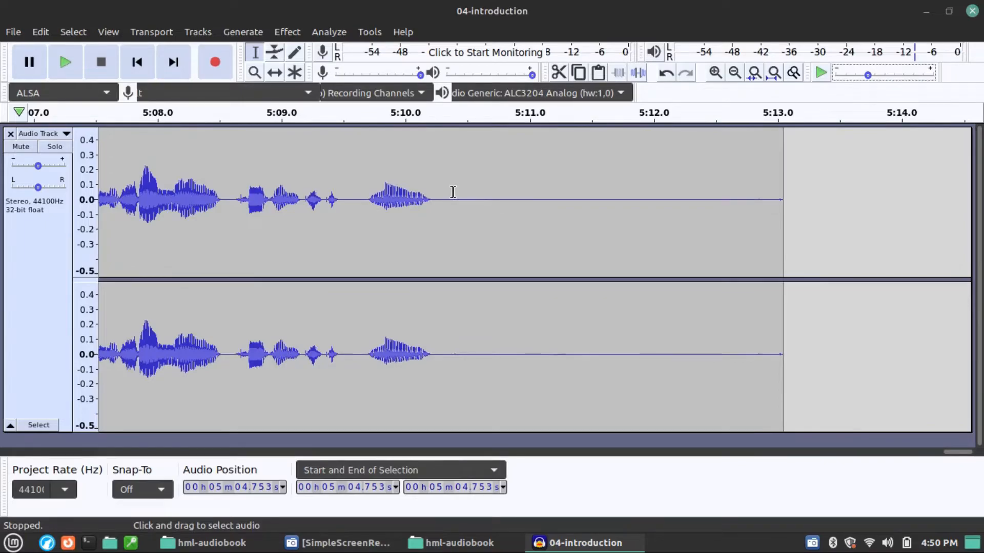
scroll(512, 176, "left", 2)
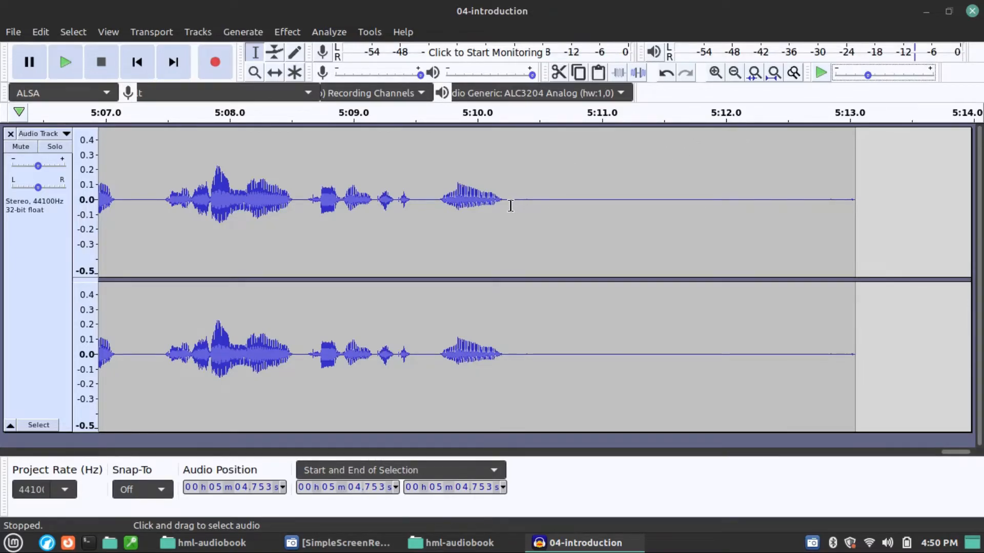
scroll(505, 208, "up", 1)
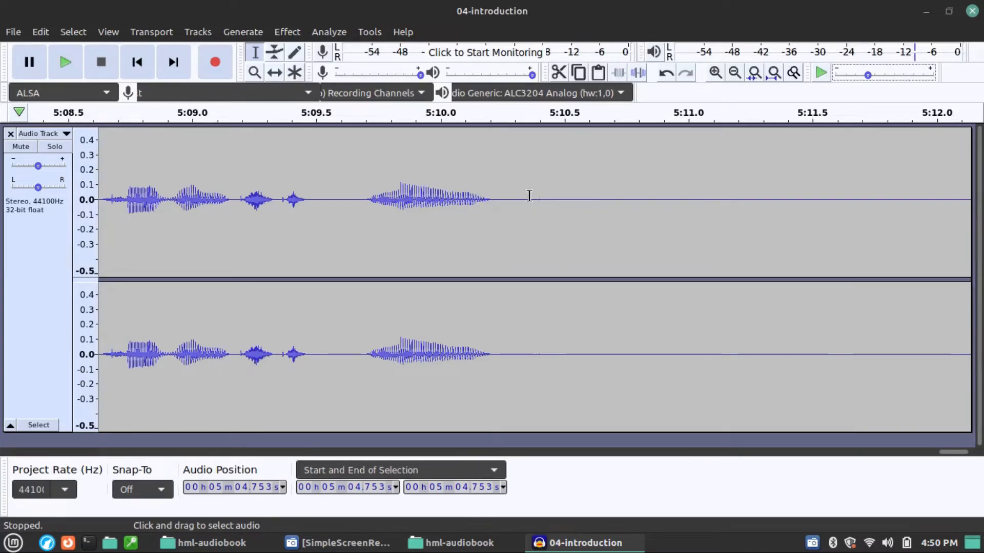
left_click_drag(512, 199, 619, 188)
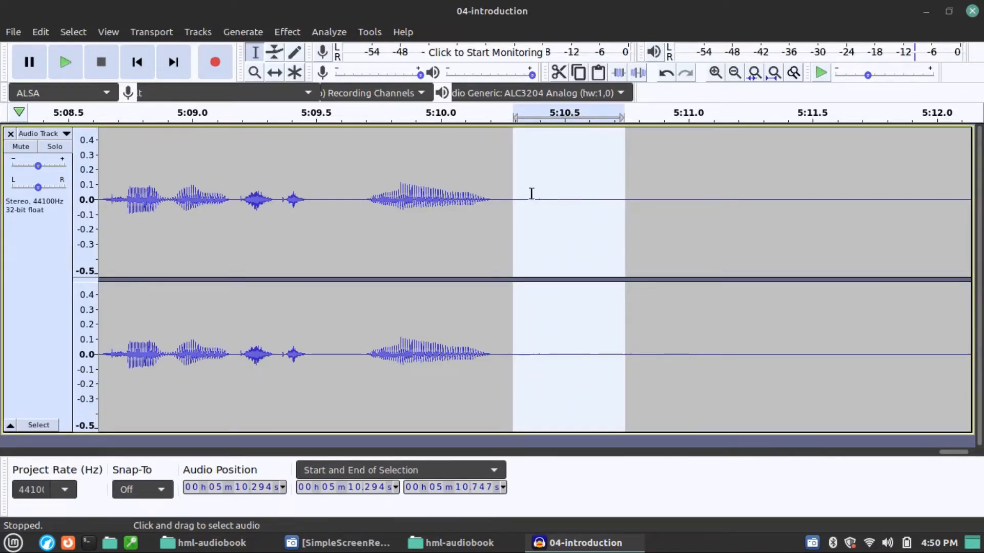
key("space")
key("space")
key("Delete")
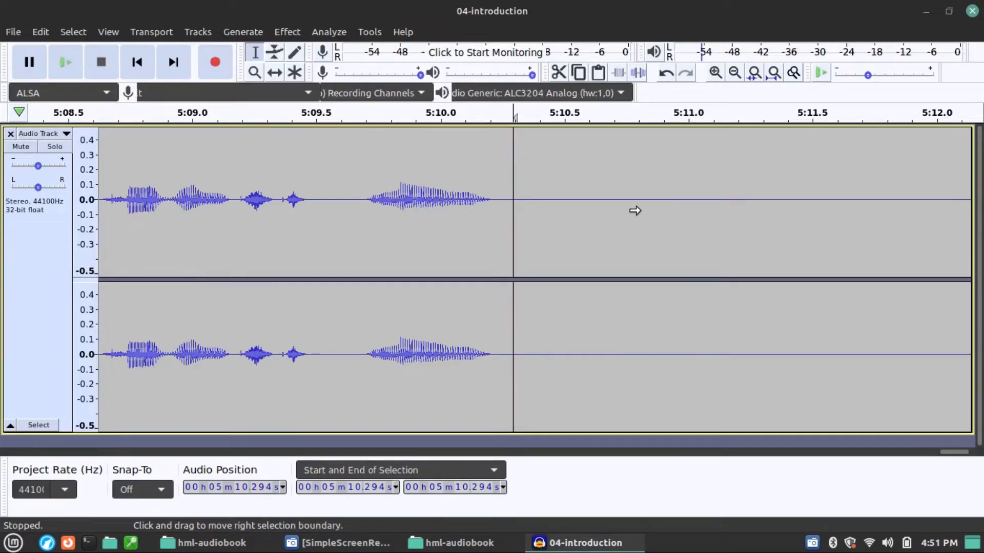
Step: Lengthen the closing silence with the copied pause and delete the track's end after 5:12.697
scroll(639, 212, "down", 2)
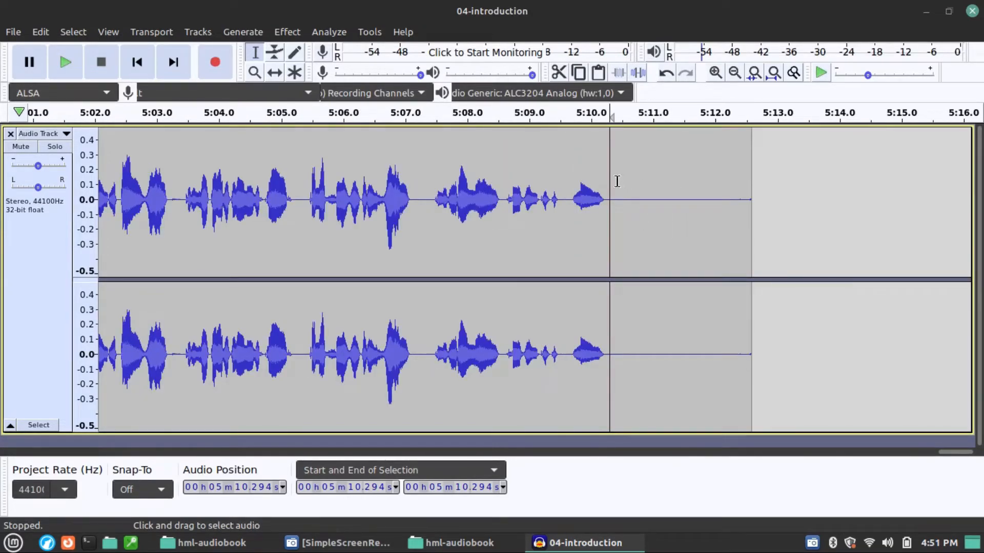
scroll(612, 192, "up", 1)
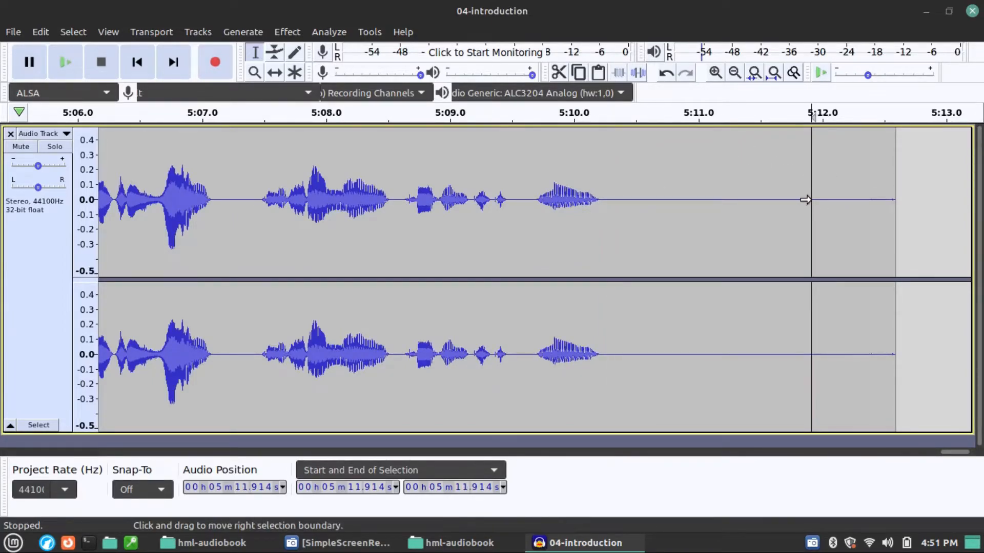
left_click_drag(806, 199, 874, 200)
left_click_drag(947, 209, 634, 213)
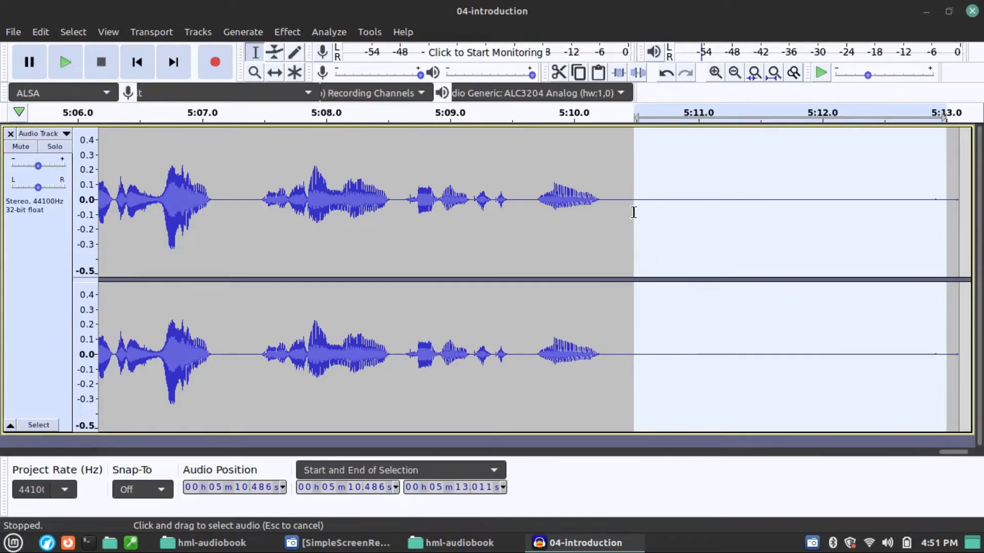
left_click(966, 219)
left_click_drag(967, 219, 908, 220)
key("Delete")
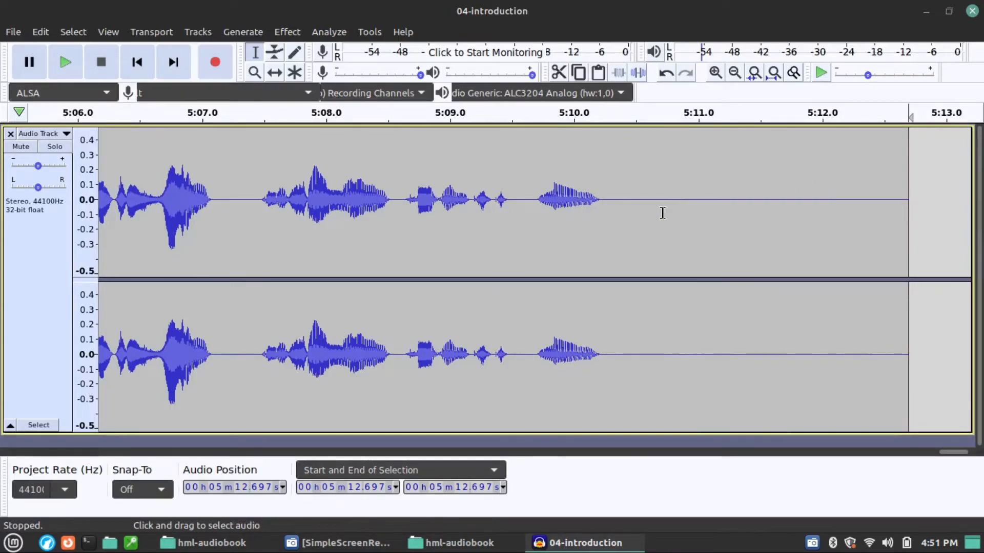
Step: Select the entire track and review the commands in the ACX macro without changing them
scroll(664, 213, "down", 4)
scroll(524, 263, "down", 1)
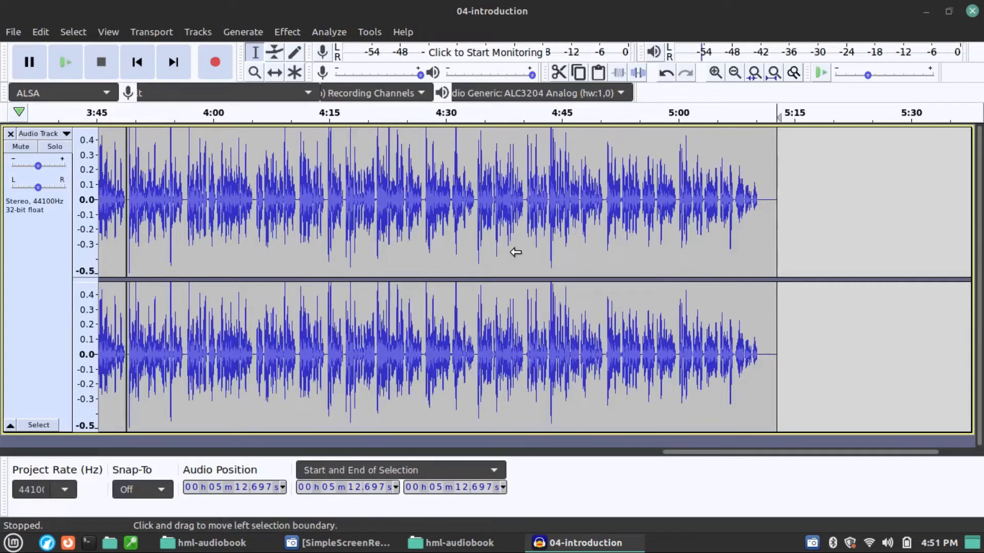
scroll(479, 257, "down", 1)
scroll(345, 292, "down", 1)
key("ctrl+a")
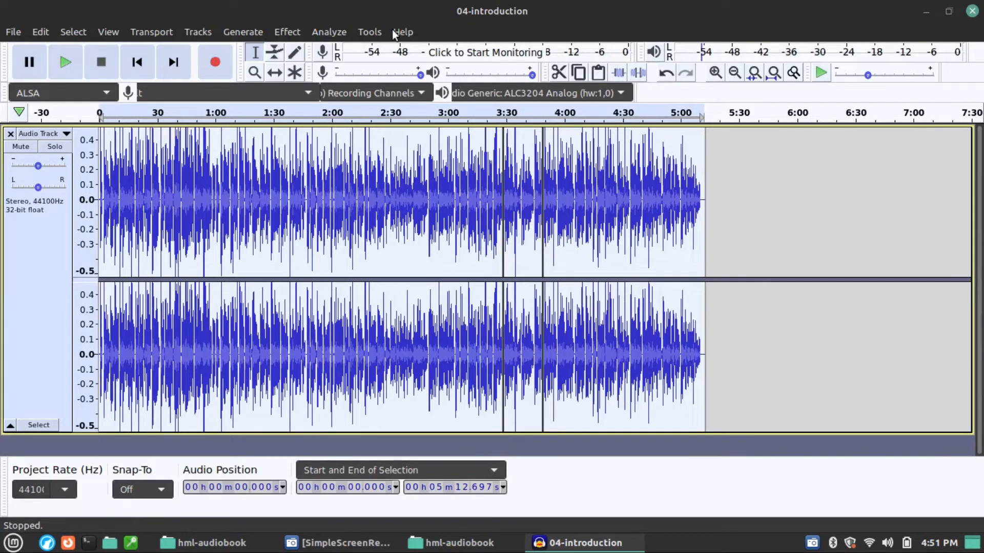
left_click(366, 31)
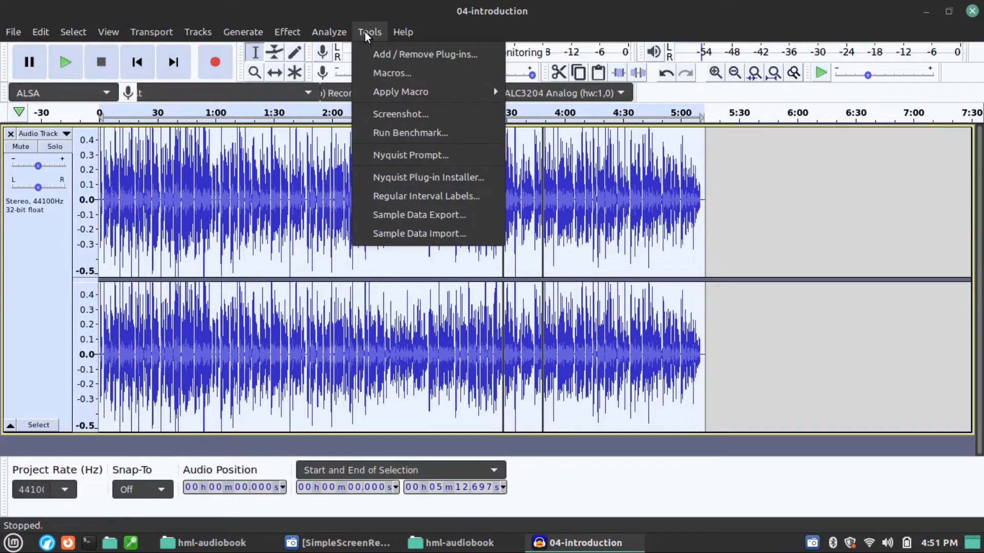
left_click(426, 73)
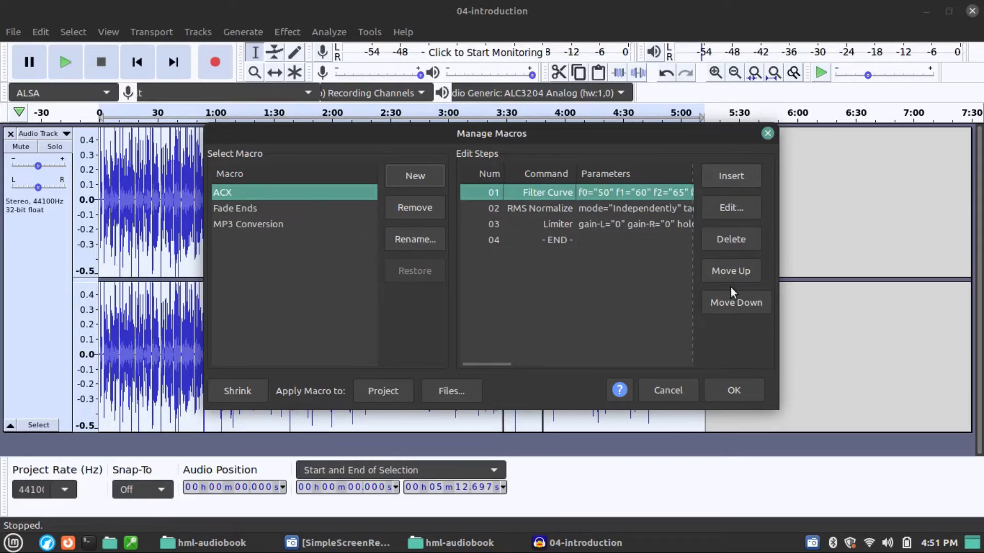
left_click(662, 393)
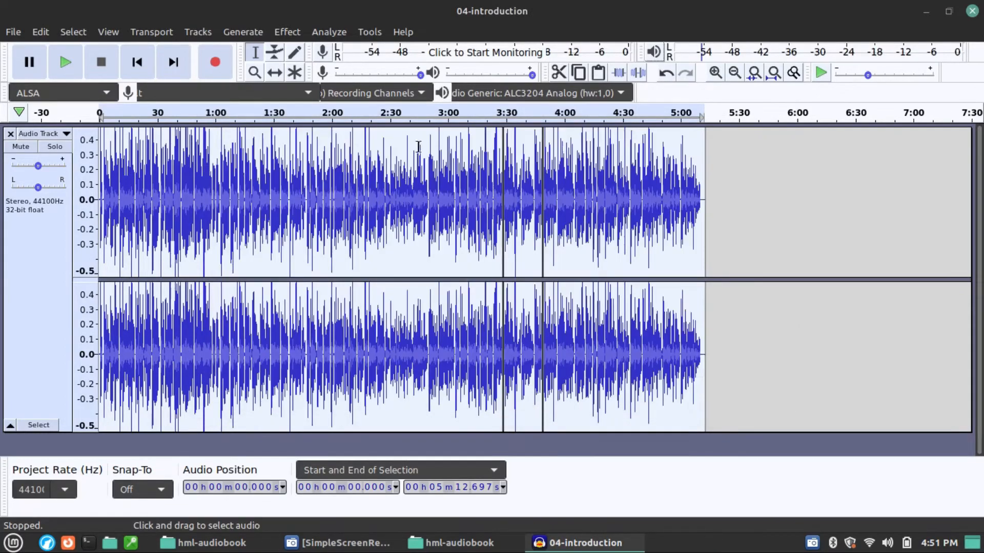
Step: Apply the ACX macro to the selected track
left_click(374, 30)
mouse_move(424, 92)
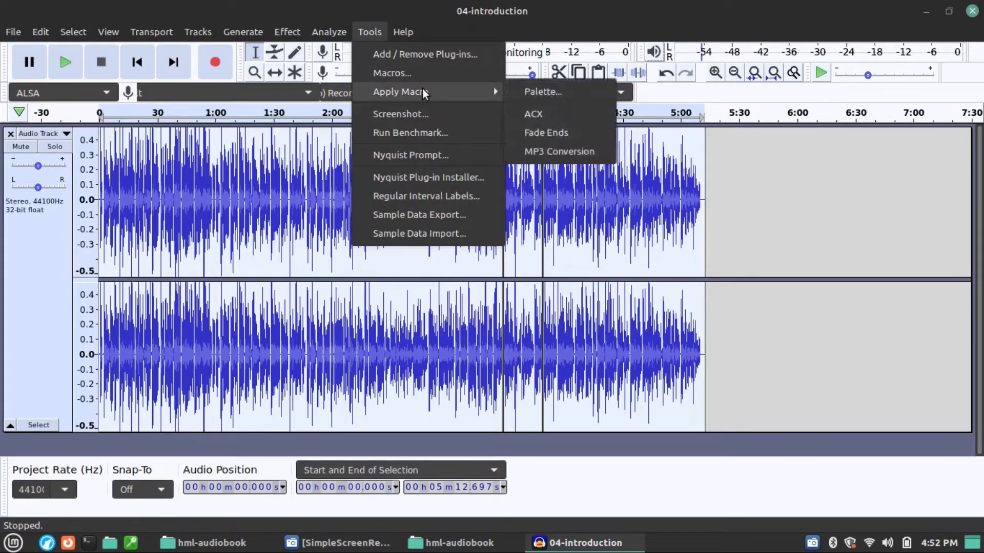
left_click(537, 114)
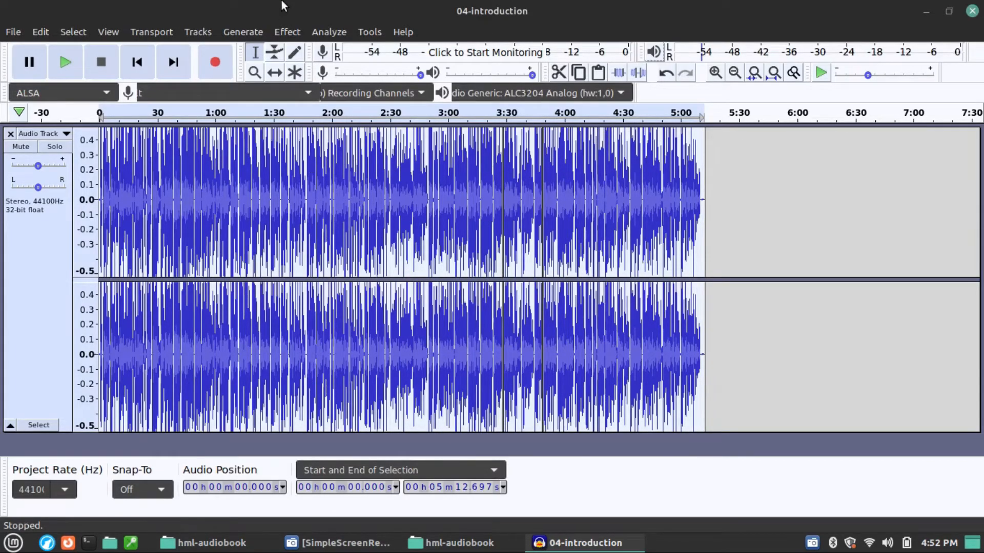
Step: Run ACX Check on the processed track to examine its peak level, RMS level and noise floor
left_click(328, 32)
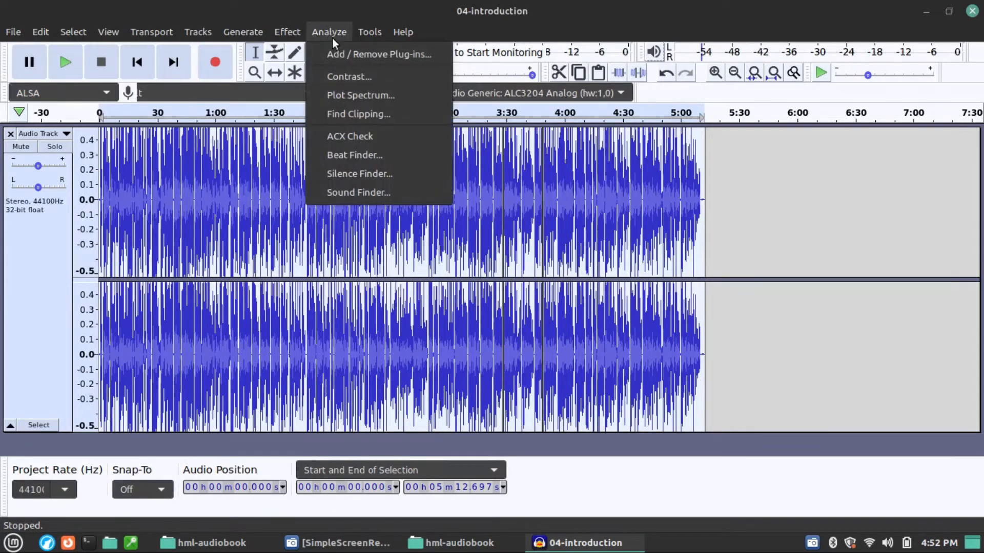
left_click(355, 135)
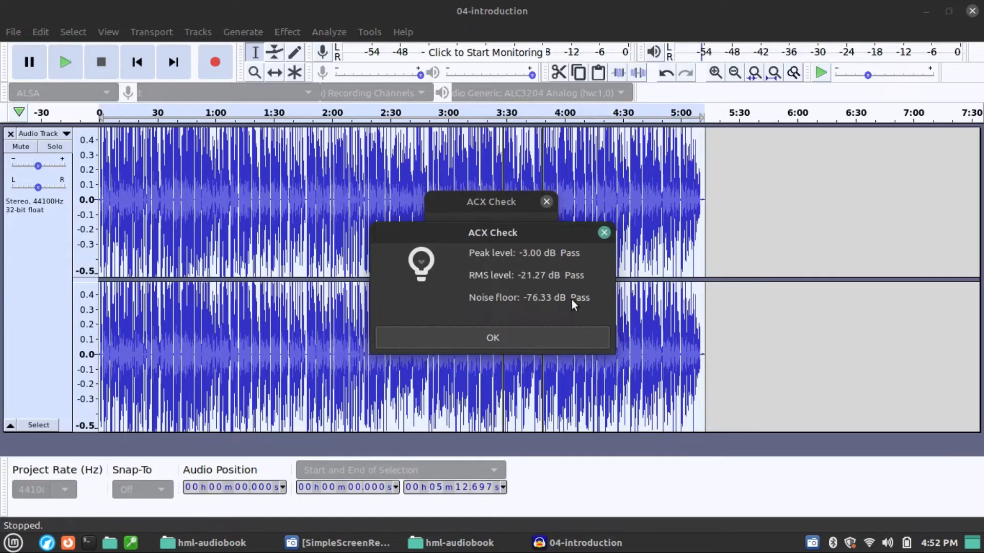
left_click(546, 333)
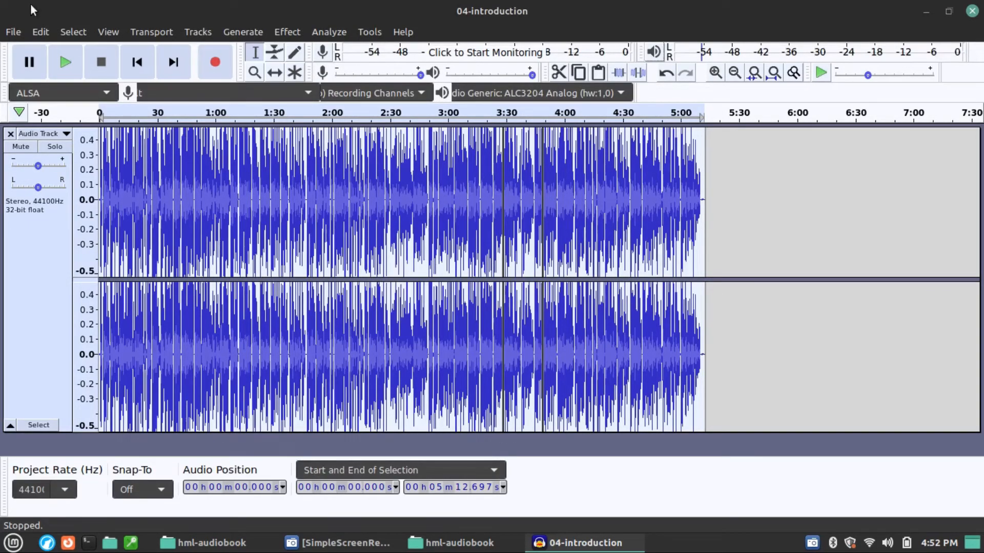
Step: Export the track as 04-introduction.mp3 at 192 kbps constant to the final folder, leaving the metadata tags empty
left_click(13, 33)
mouse_move(72, 154)
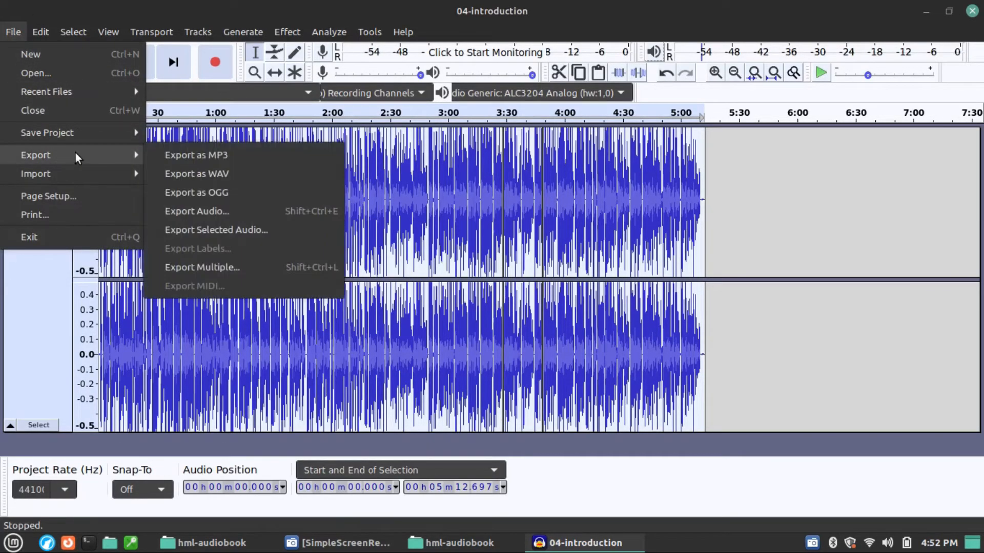
left_click(188, 156)
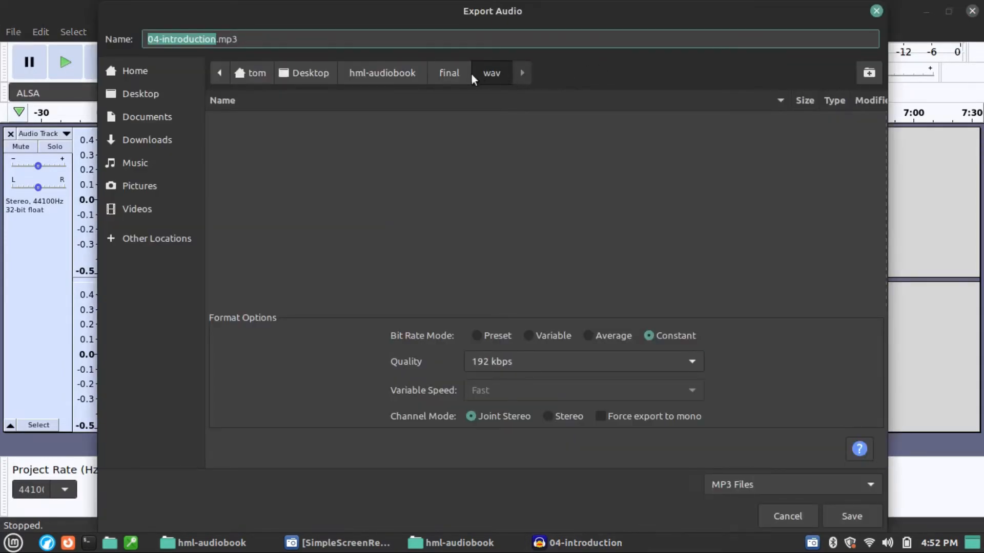
left_click(443, 72)
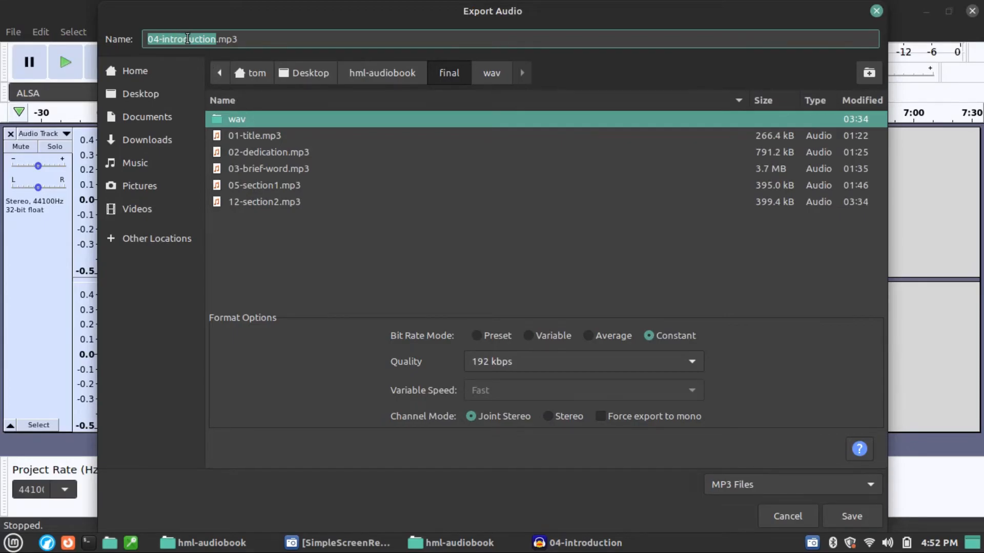
left_click(861, 515)
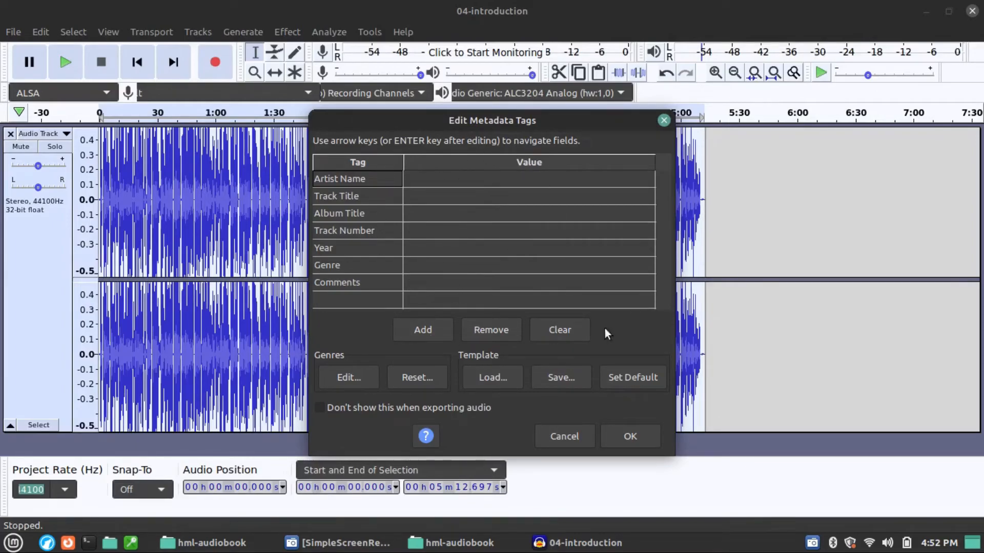
left_click(630, 436)
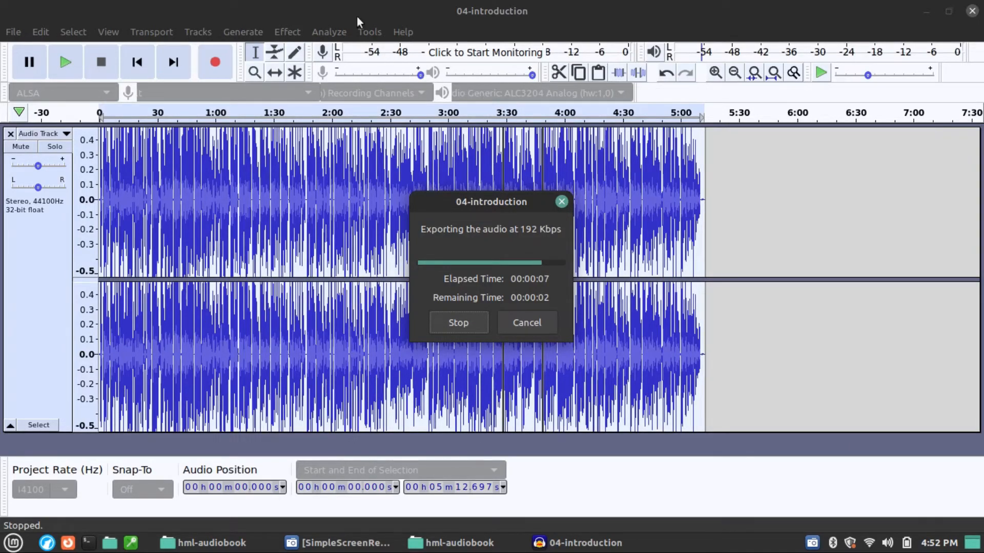
Step: Export the track as 04-introduction.wav in signed 16-bit PCM to the wav subfolder of final, with empty metadata tags
left_click(14, 30)
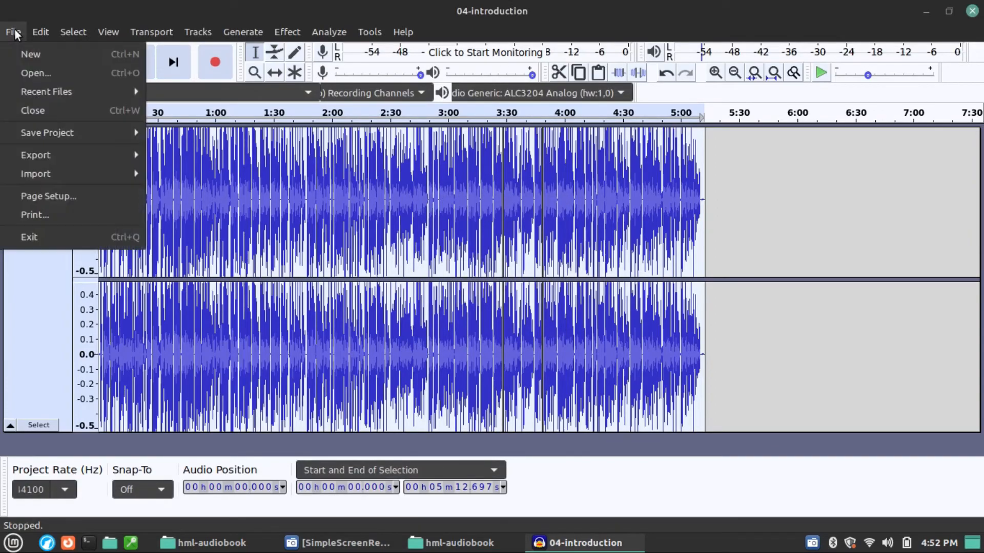
mouse_move(78, 154)
left_click(189, 173)
left_click(238, 120)
double_click(239, 120)
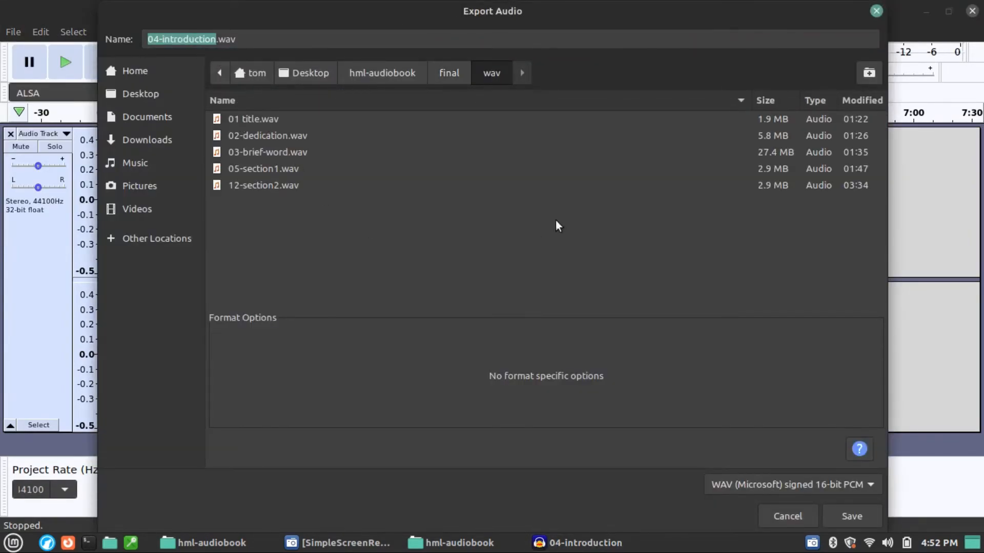
left_click(852, 515)
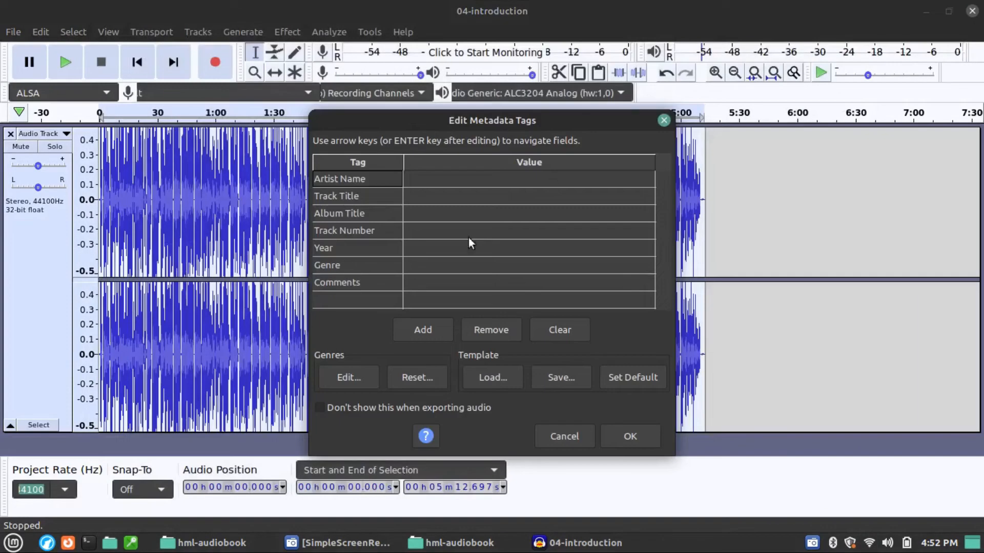
left_click(622, 436)
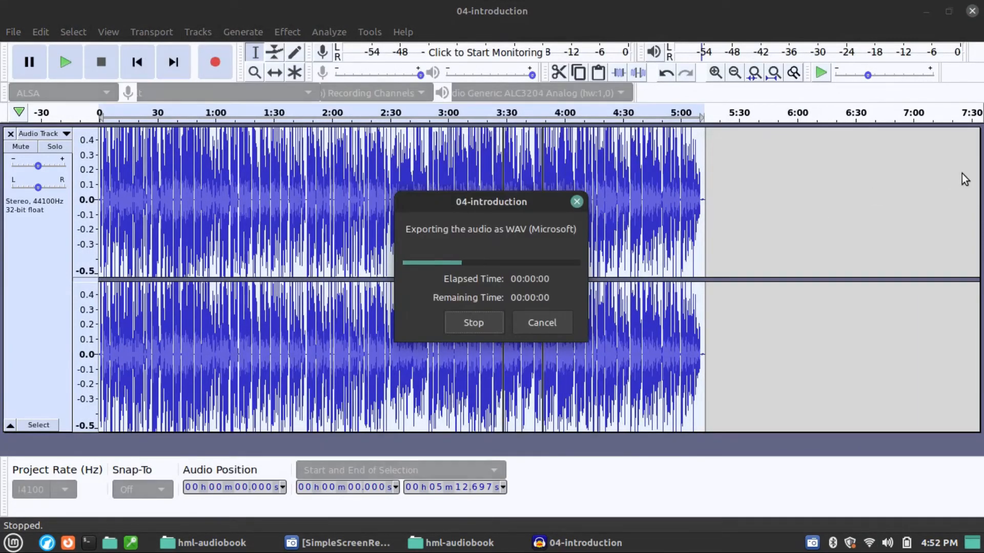